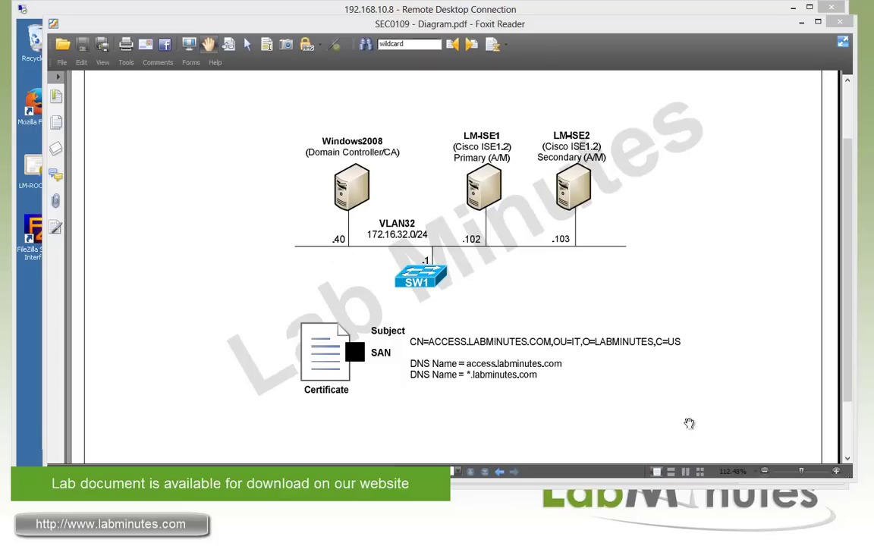
# Step: Sign in to the LM-ISE1 admin page with the admin password
pyautogui.click(452, 357)
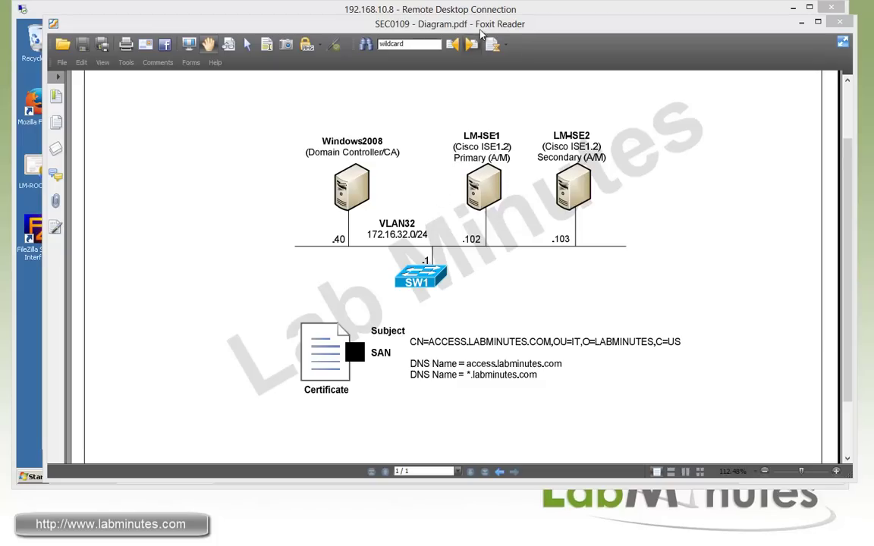
pyautogui.click(426, 11)
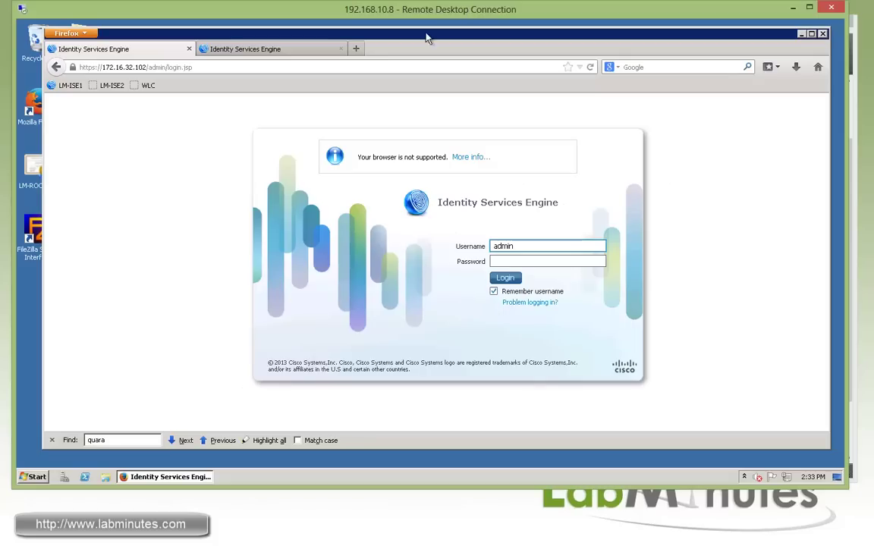
pyautogui.click(70, 85)
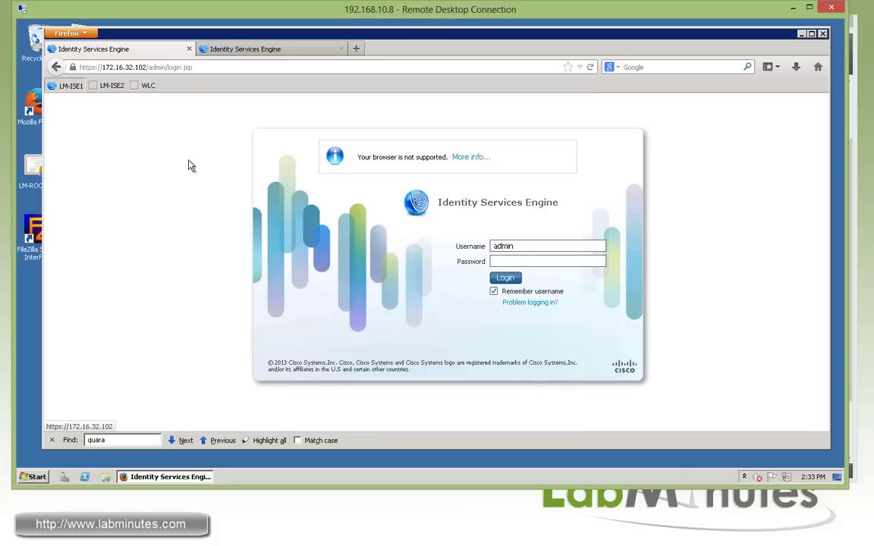
pyautogui.click(519, 262)
pyautogui.write('•••')
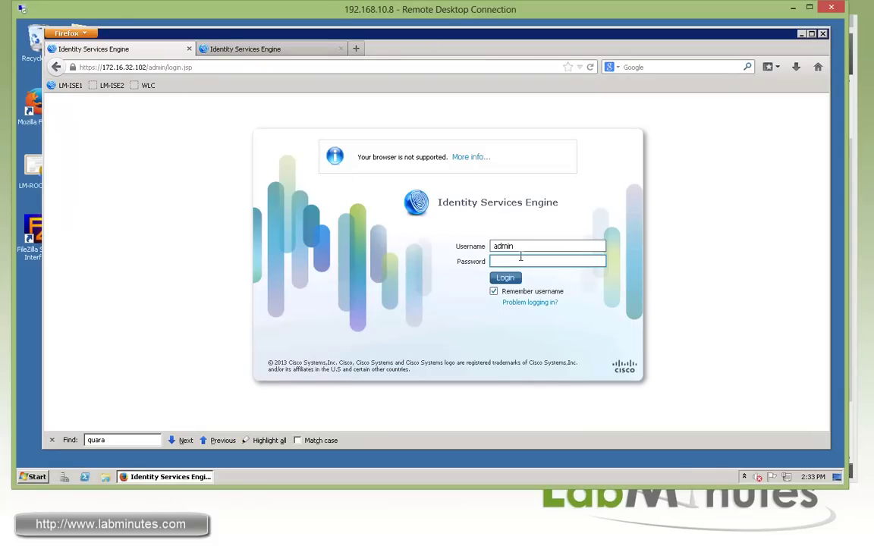
pyautogui.write('•••••••')
pyautogui.press('Return')
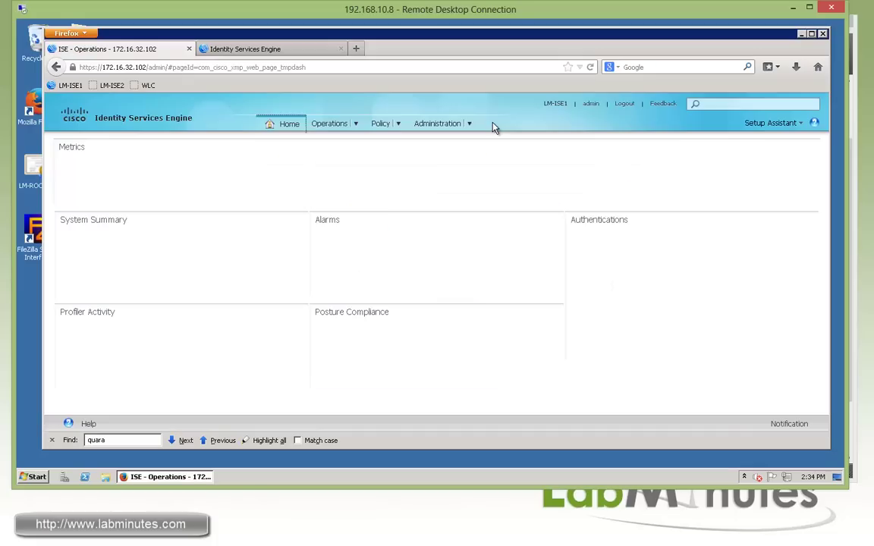
# Step: Change node LM-ISE1's role from STANDALONE to Primary in Deployment and save
pyautogui.click(469, 124)
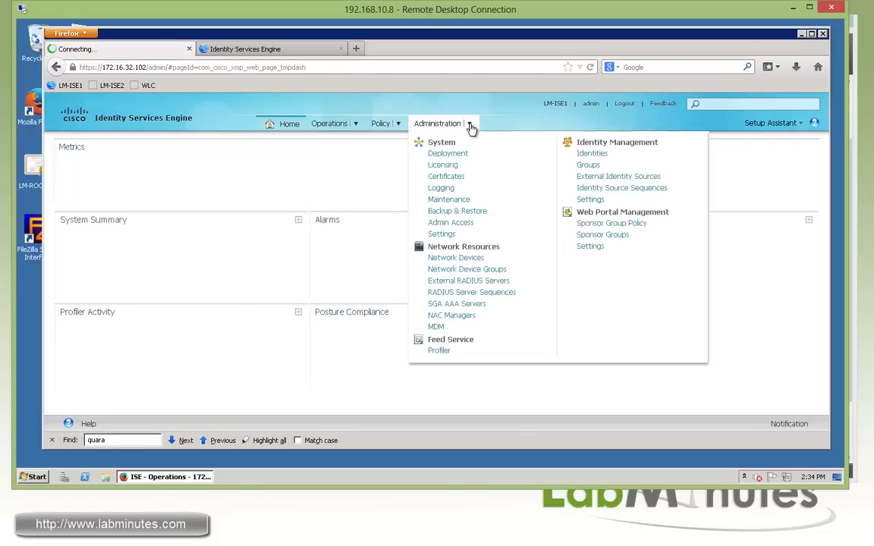
pyautogui.click(449, 155)
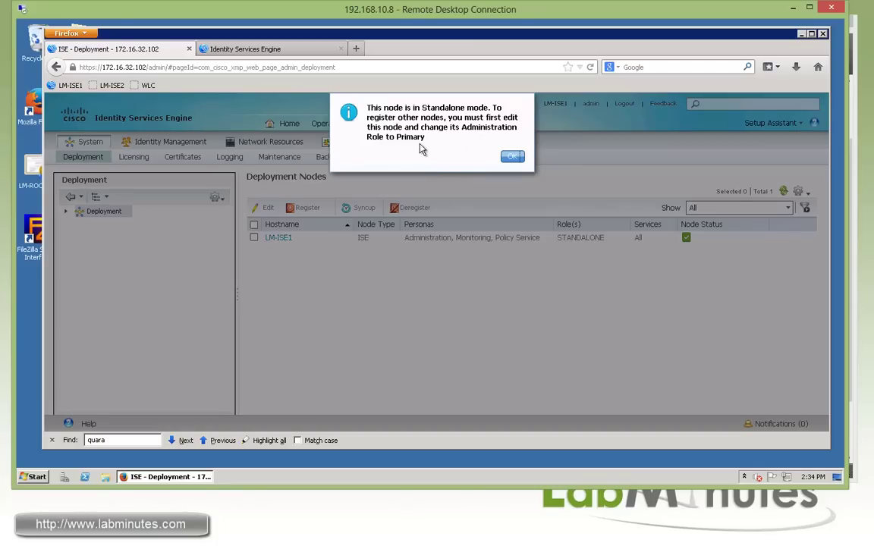
pyautogui.click(512, 157)
pyautogui.click(280, 240)
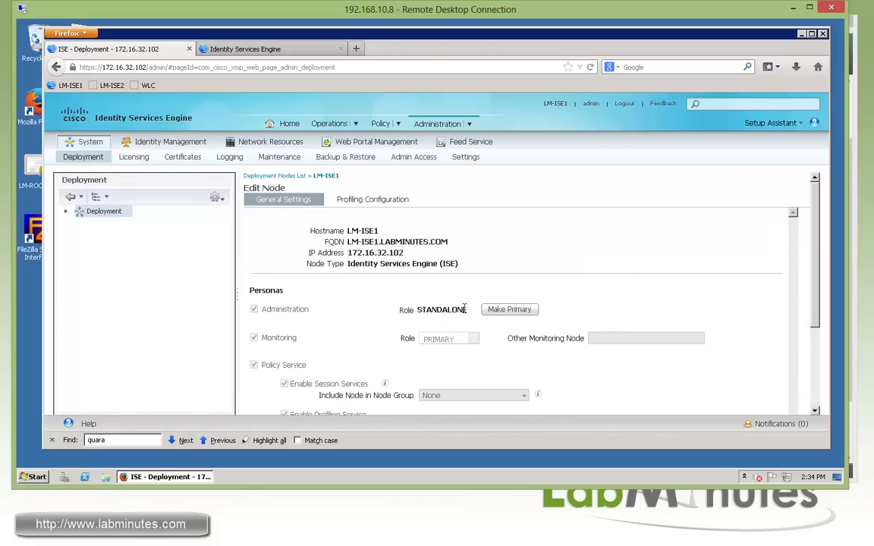
pyautogui.doubleClick(466, 309)
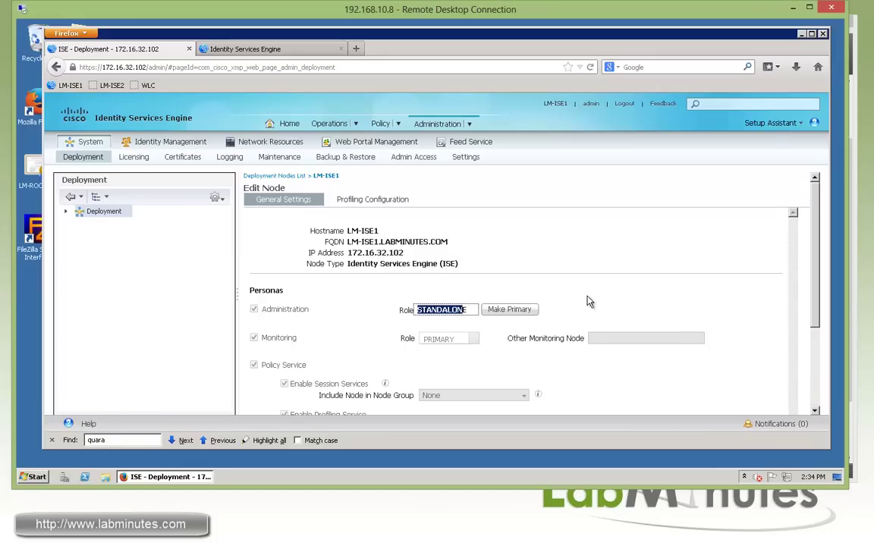
pyautogui.click(519, 309)
pyautogui.scroll(-3, 622, 336)
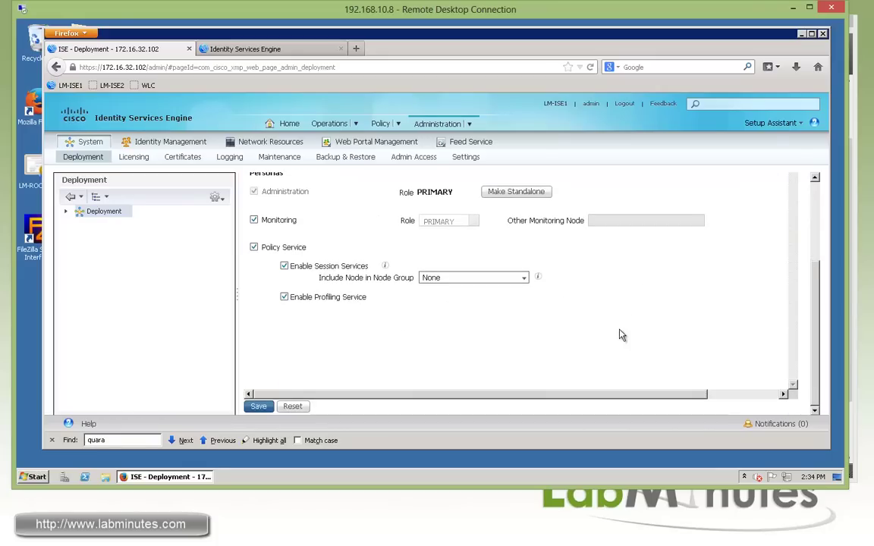
pyautogui.click(258, 406)
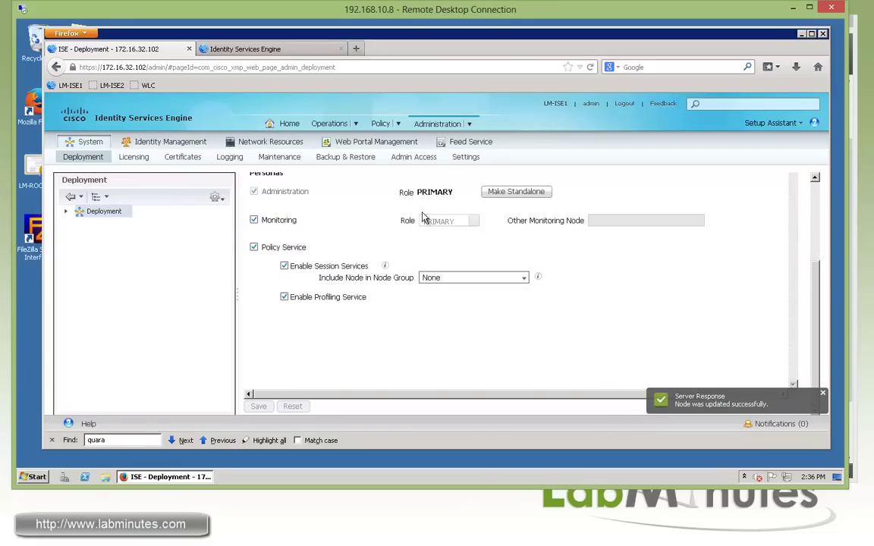
# Step: Go to Administration > Certificates to reach Certificate Operations
pyautogui.scroll(2, 482, 328)
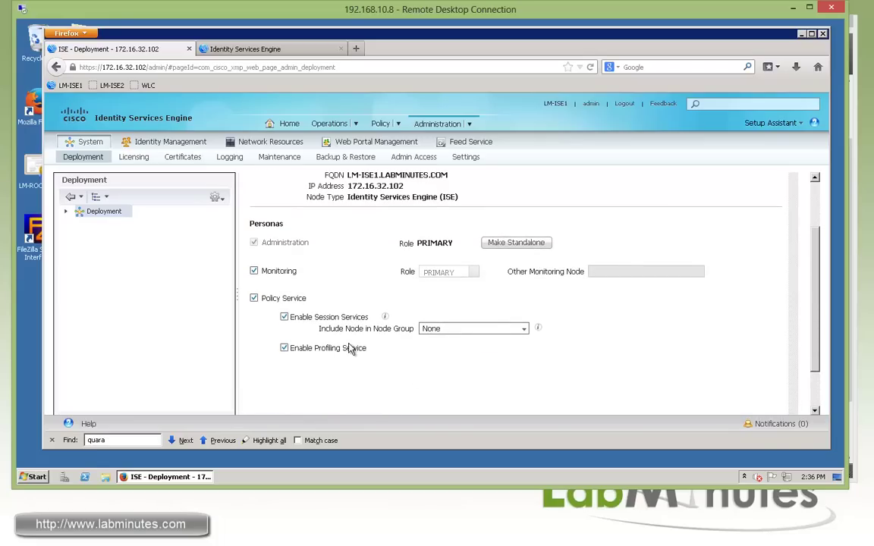
pyautogui.click(472, 124)
pyautogui.moveTo(452, 126)
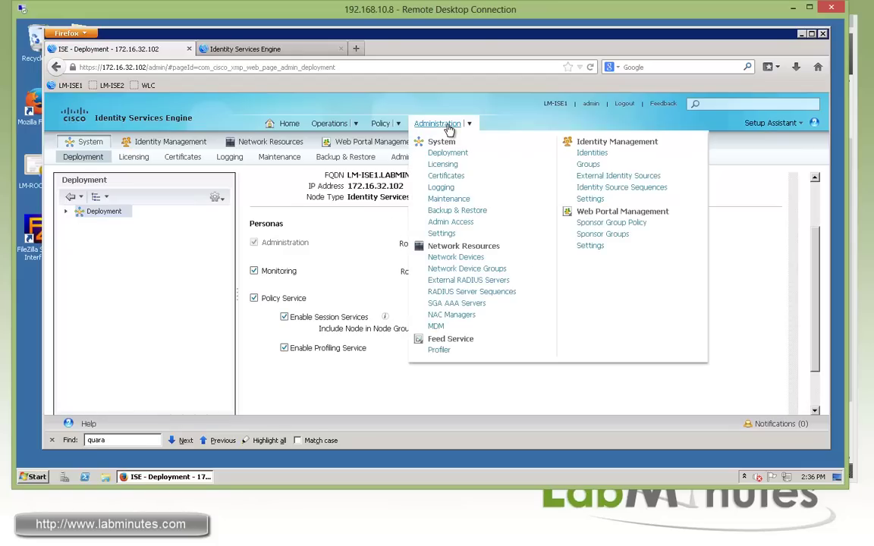
pyautogui.click(446, 175)
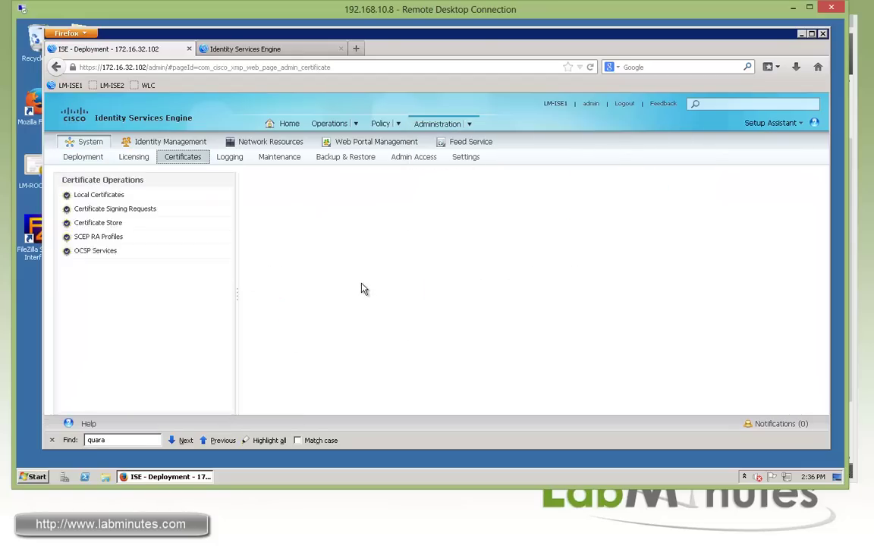
# Step: Inspect the LM-ROOT-CA certificate details from the trusted Certificate Store
pyautogui.click(97, 222)
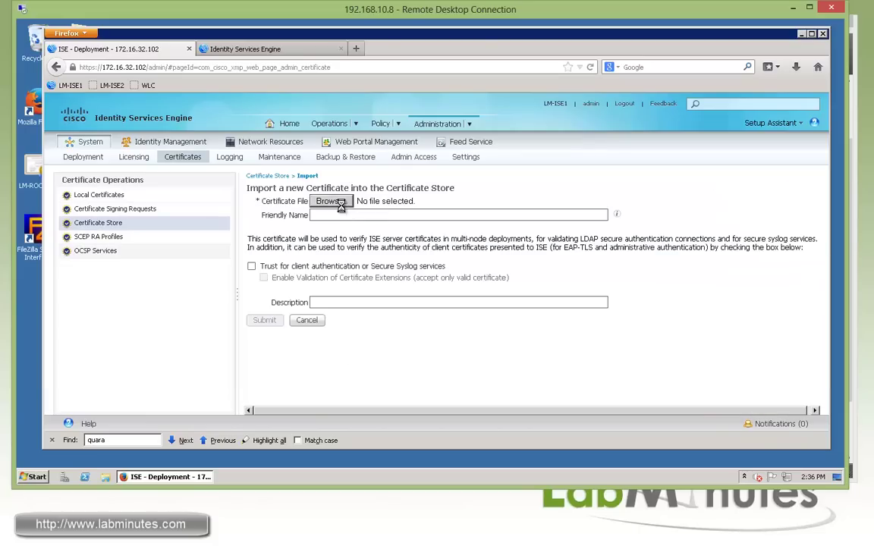
pyautogui.doubleClick(31, 189)
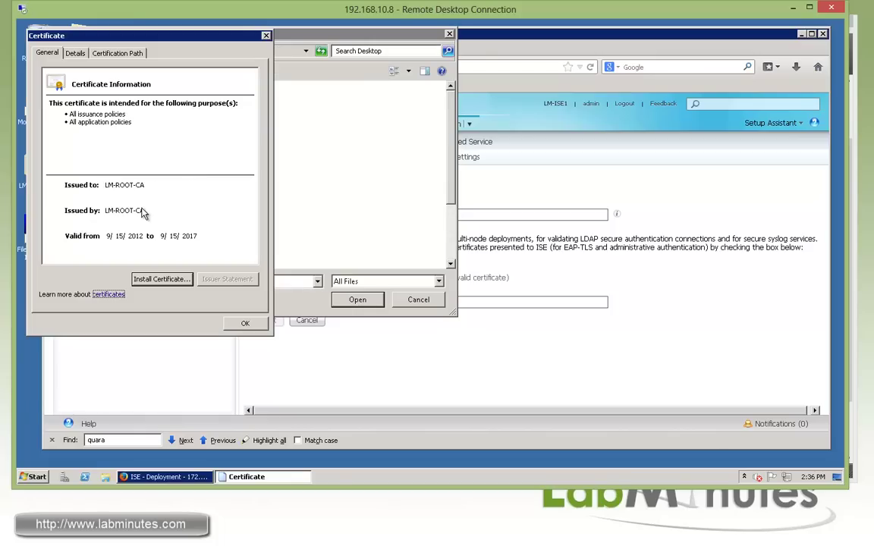
pyautogui.click(266, 36)
# Step: Import the LM-ROOT-CA file as trusted for client authentication, then refresh the store list
pyautogui.click(209, 253)
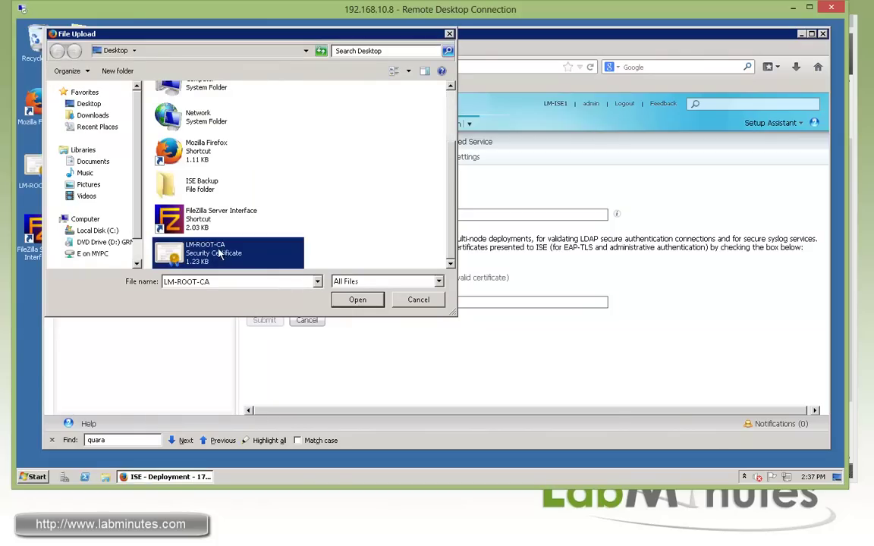
pyautogui.click(356, 298)
pyautogui.click(346, 216)
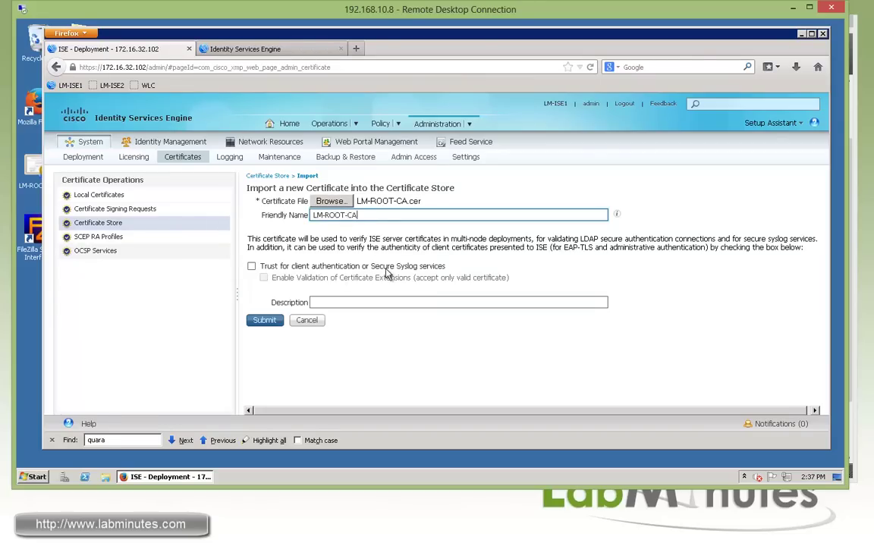
pyautogui.click(251, 267)
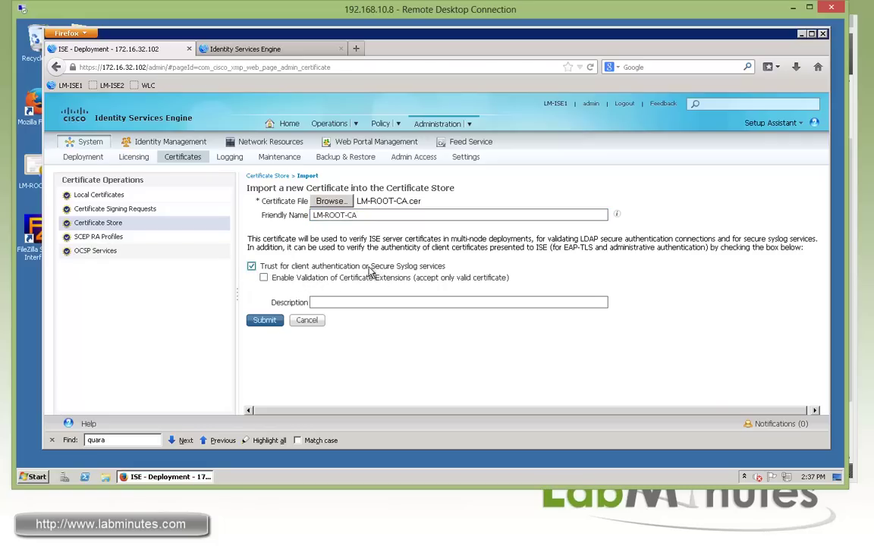
pyautogui.click(265, 322)
pyautogui.moveTo(369, 278); pyautogui.dragTo(327, 277)
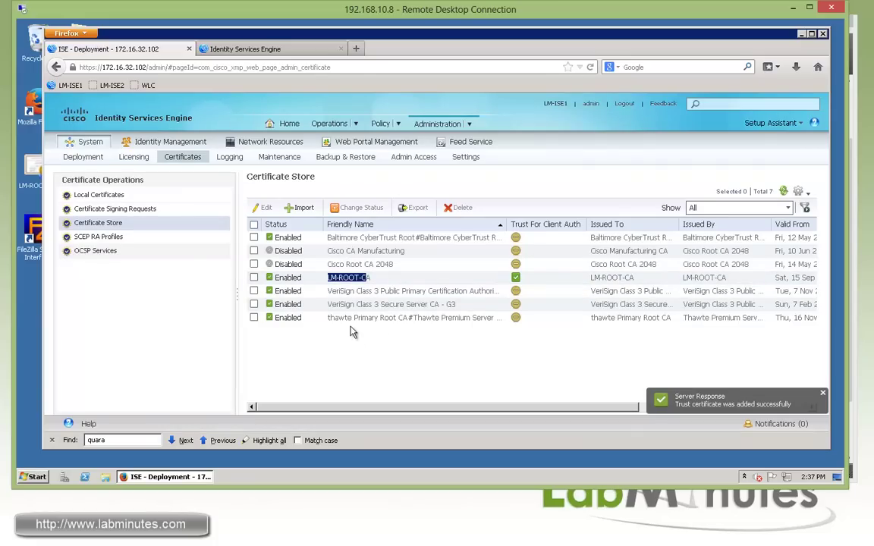
pyautogui.click(146, 225)
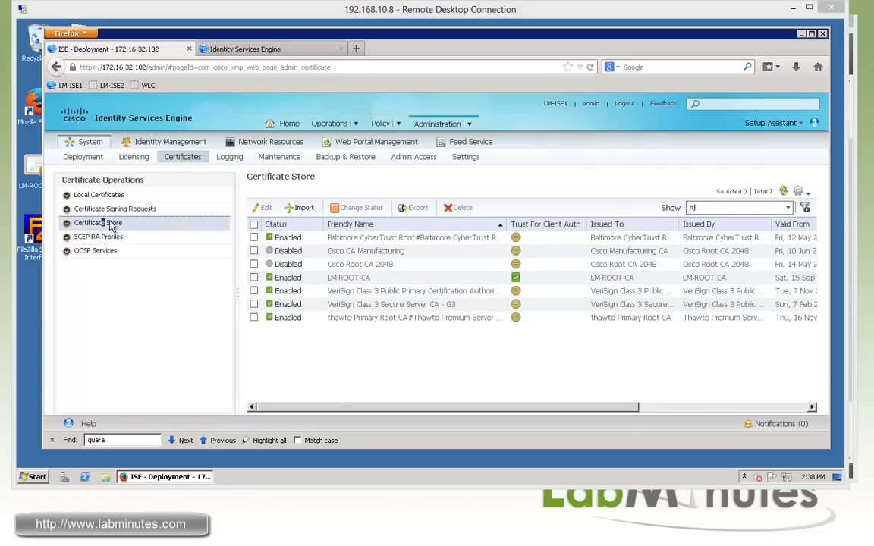
# Step: Start a new Certificate Signing Request from Local Certificates > Add
pyautogui.click(103, 199)
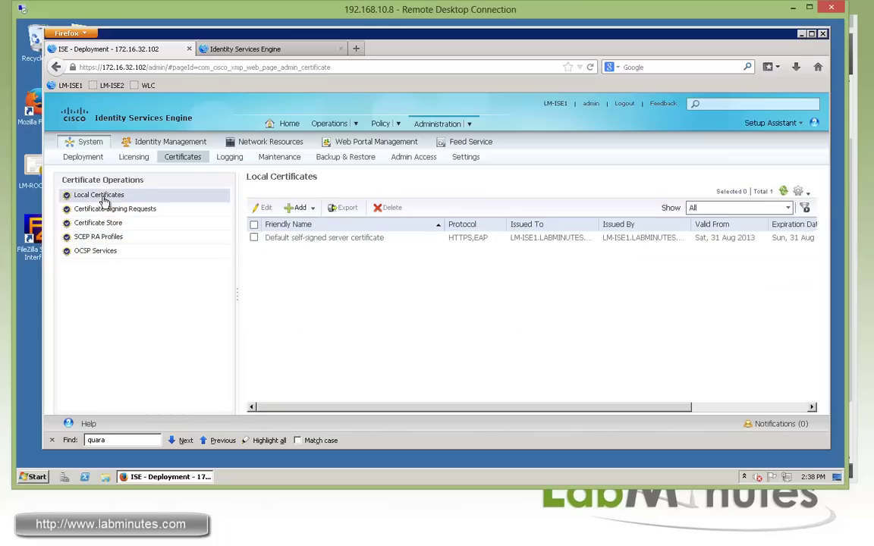
pyautogui.click(311, 209)
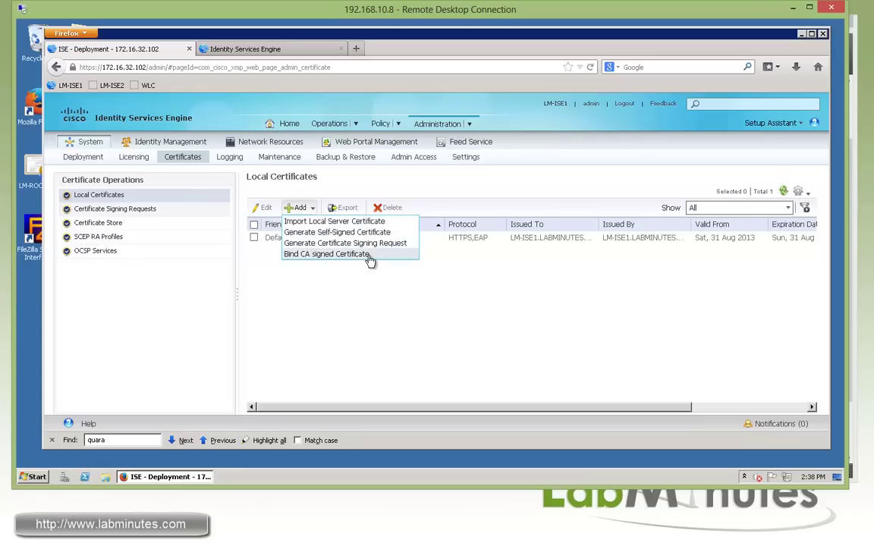
pyautogui.click(322, 244)
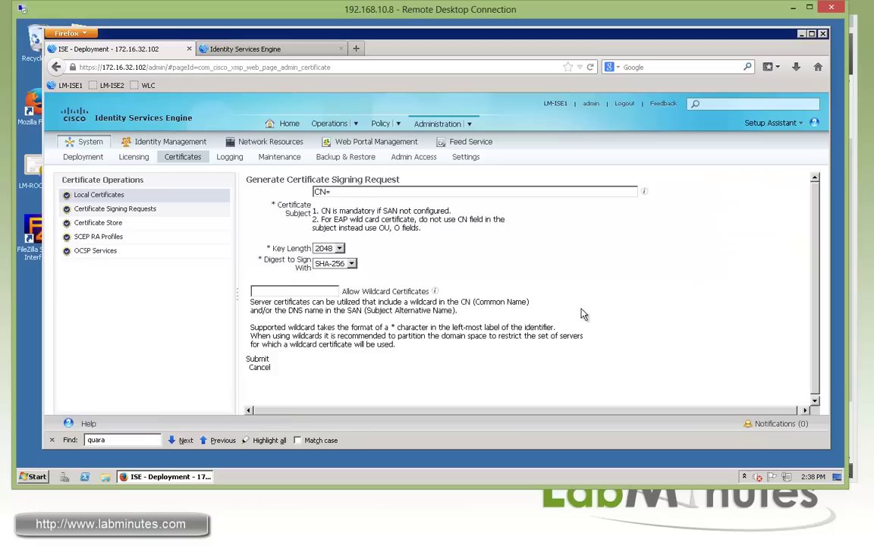
pyautogui.click(374, 224)
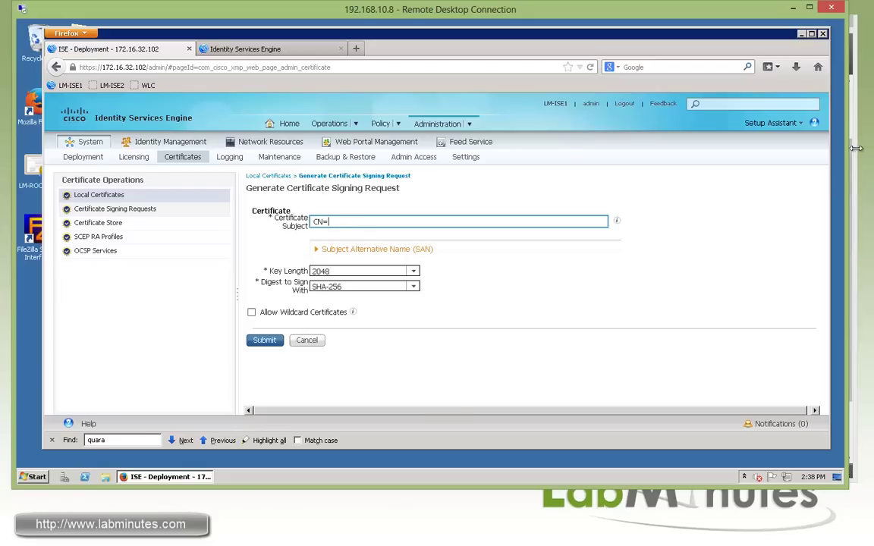
# Step: Paste CN=ACCESS.LABMINUTES.COM,OU=IT,O=LABMINUTES,C=US from the diagram as subject; expand SAN settings
pyautogui.hotkey('alt', 'Tab')
pyautogui.click(266, 44)
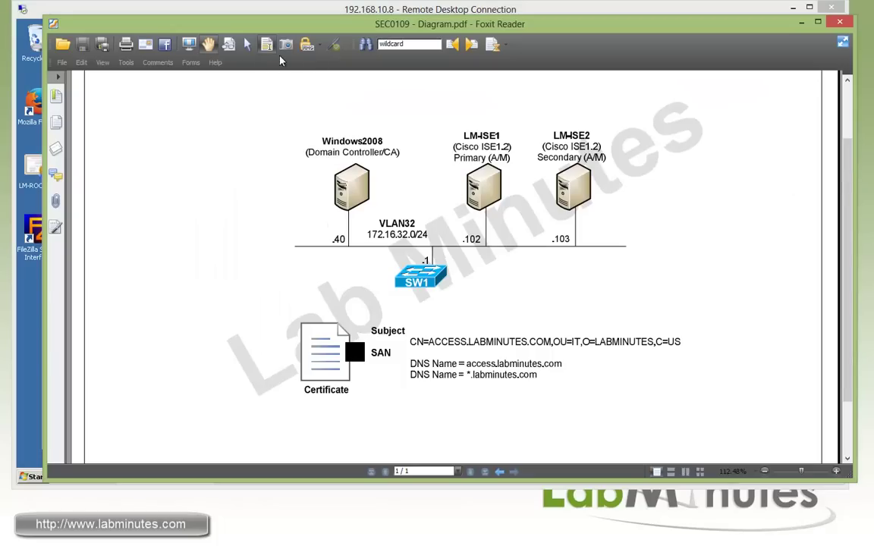
pyautogui.moveTo(414, 345); pyautogui.dragTo(640, 347)
pyautogui.hotkey('ctrl', 'c')
pyautogui.click(663, 348)
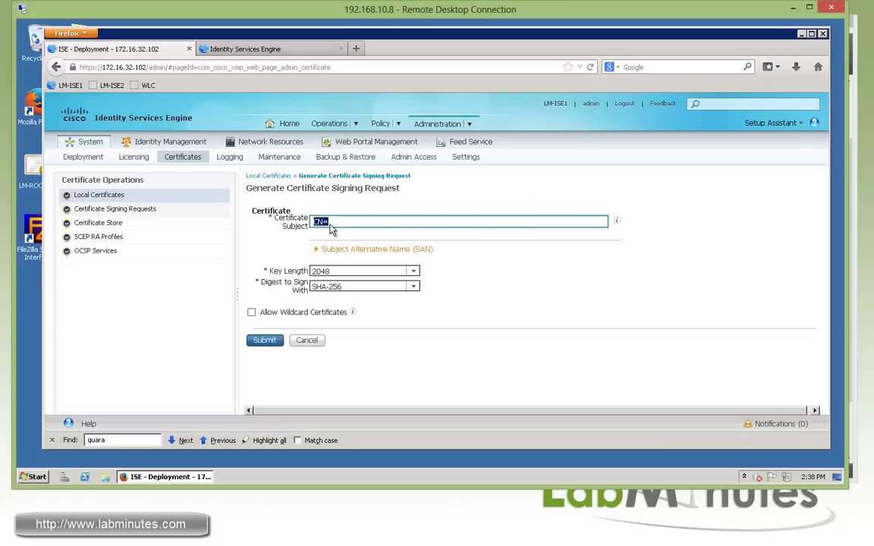
pyautogui.hotkey('ctrl', 'v')
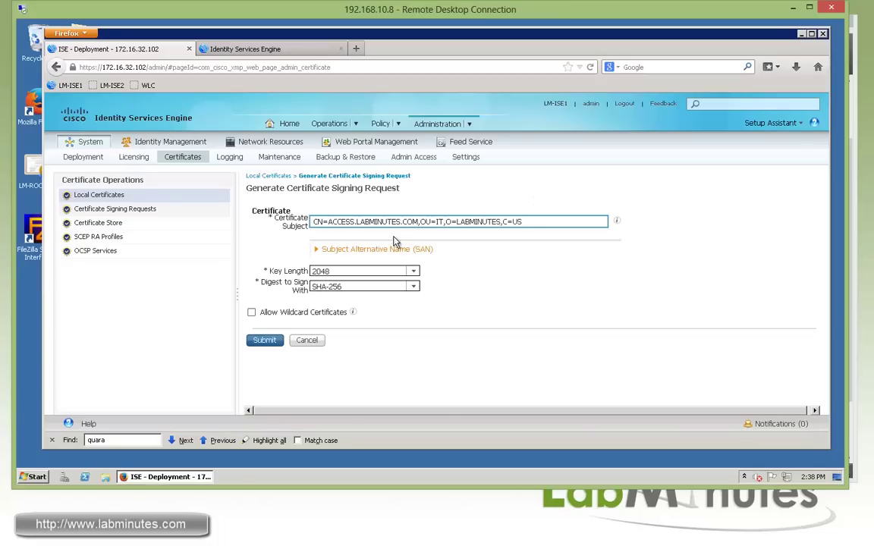
pyautogui.click(317, 249)
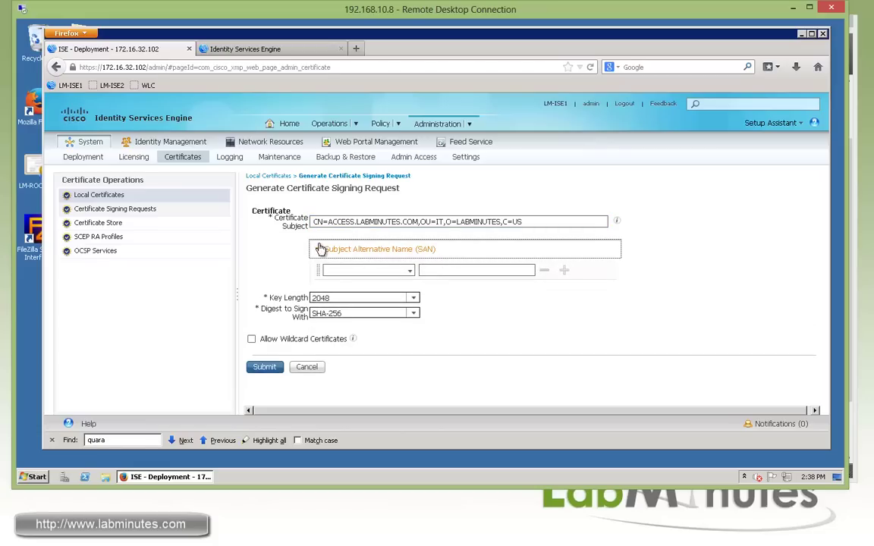
# Step: Add DNS SANs access.labminutes.com and *.labminutes.com, allow wildcard certificates, and submit the CSR
pyautogui.click(410, 272)
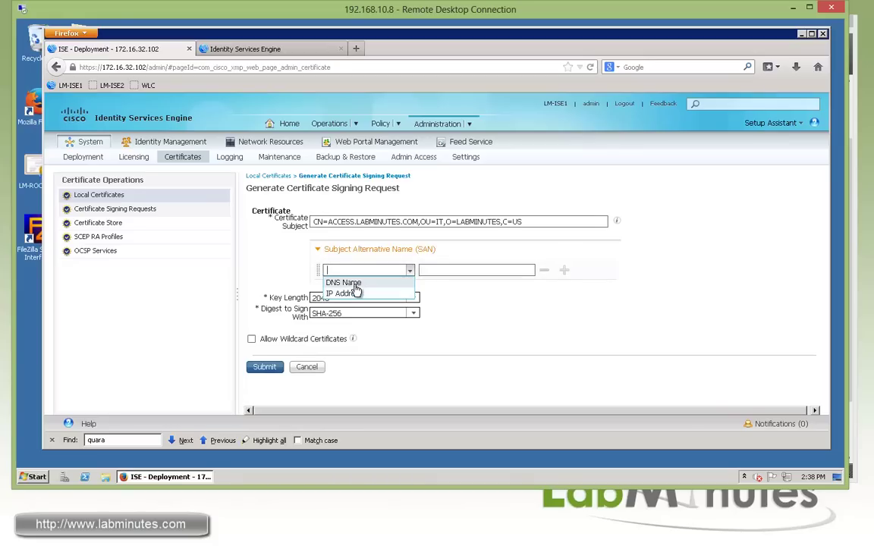
pyautogui.click(379, 283)
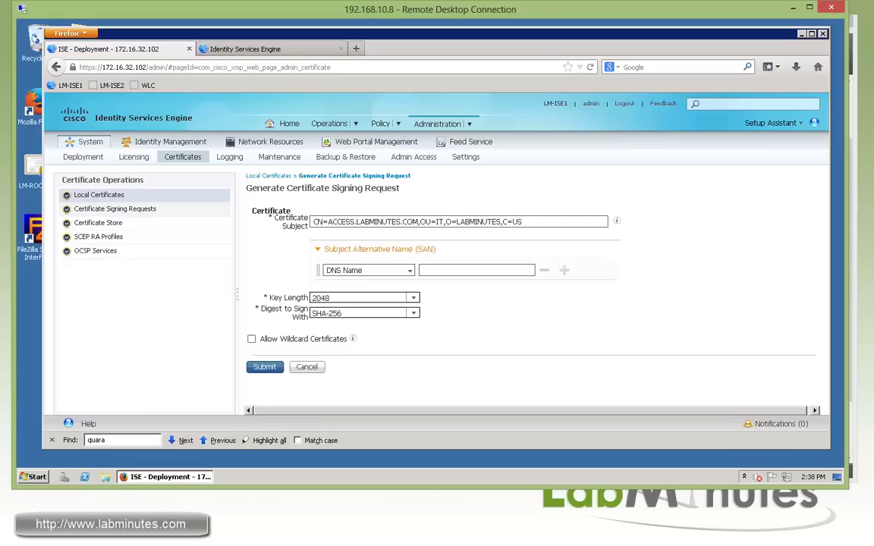
pyautogui.click(476, 271)
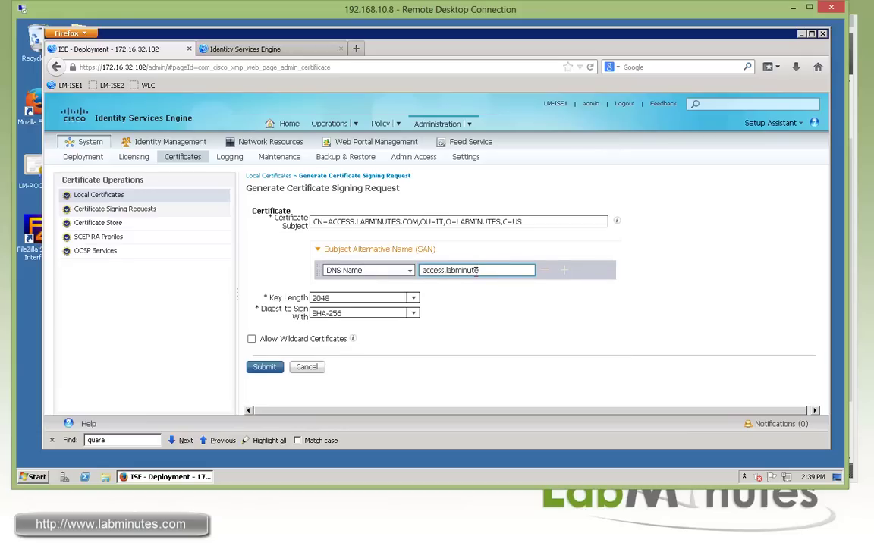
pyautogui.click(566, 270)
pyautogui.click(410, 290)
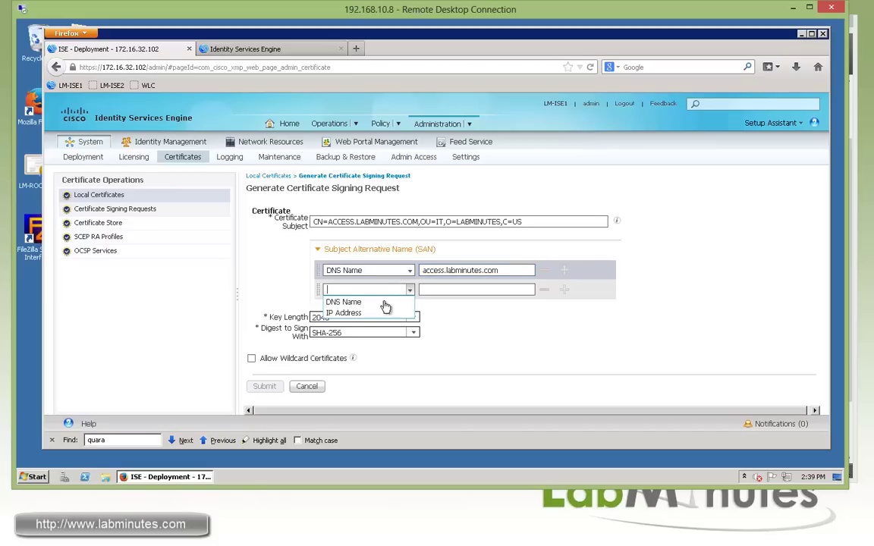
pyautogui.click(361, 304)
pyautogui.click(437, 289)
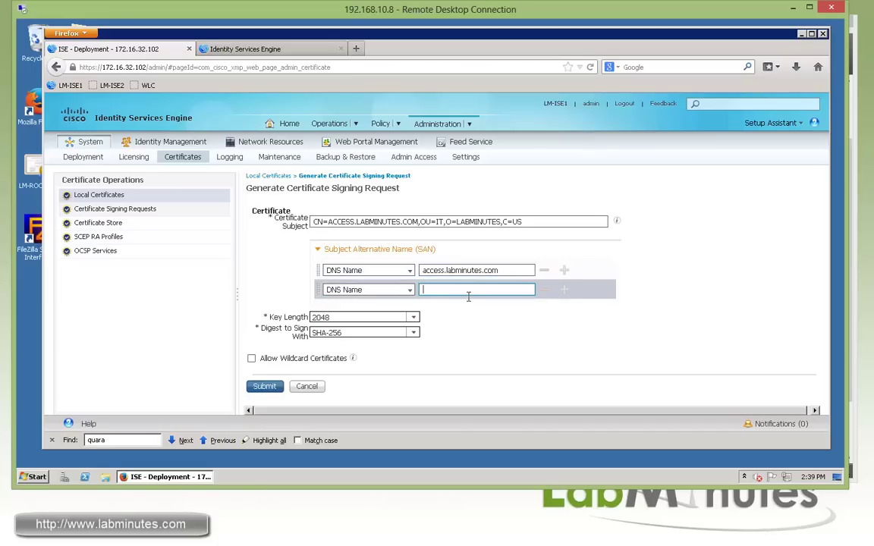
pyautogui.write('*.labminutes.com')
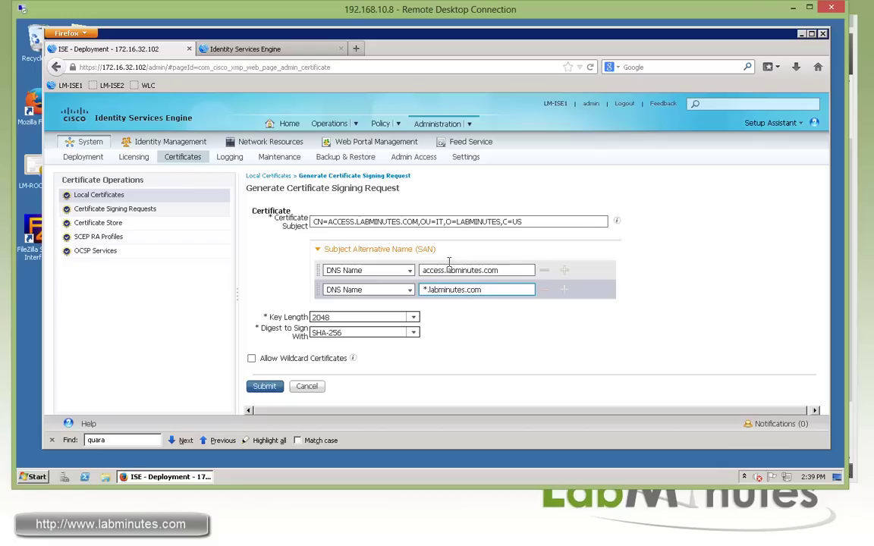
pyautogui.click(520, 295)
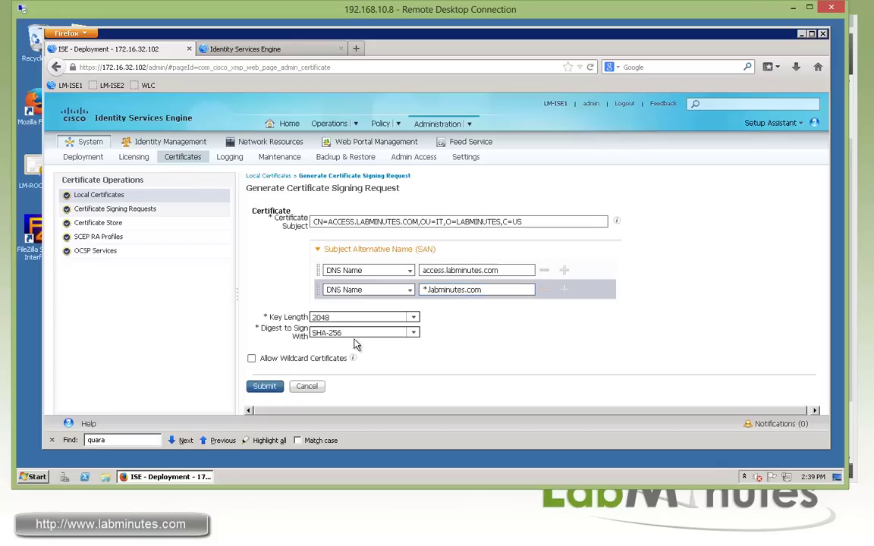
pyautogui.click(251, 361)
pyautogui.click(262, 386)
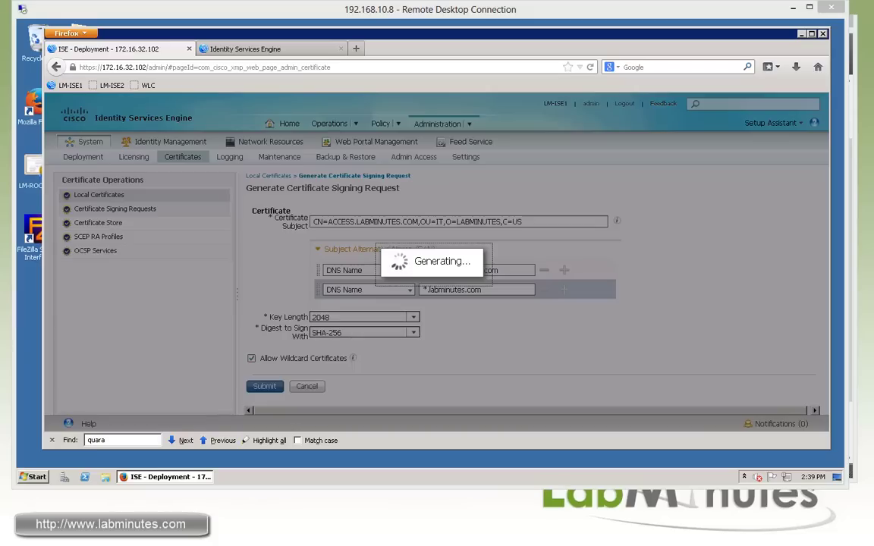
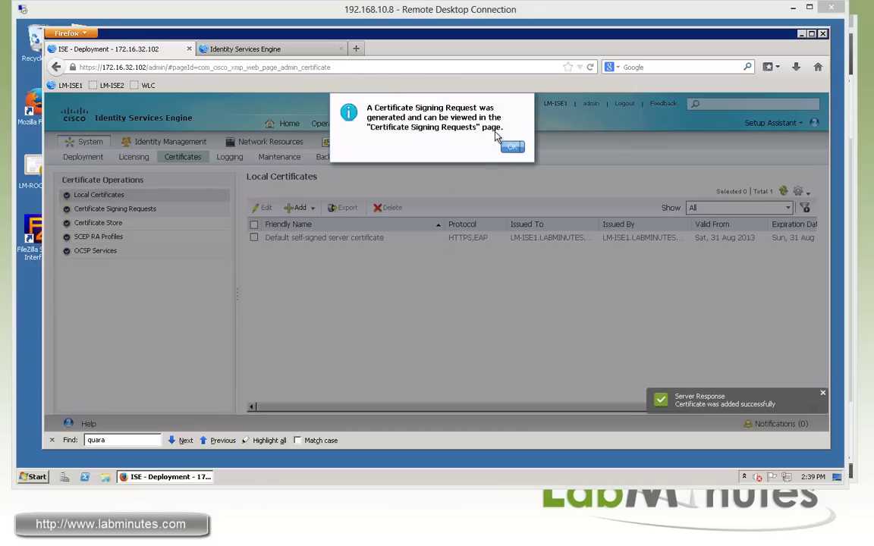
# Step: Export the ACCESS.LABMINUTES.COM certificate signing request and save the .pem file
pyautogui.click(513, 147)
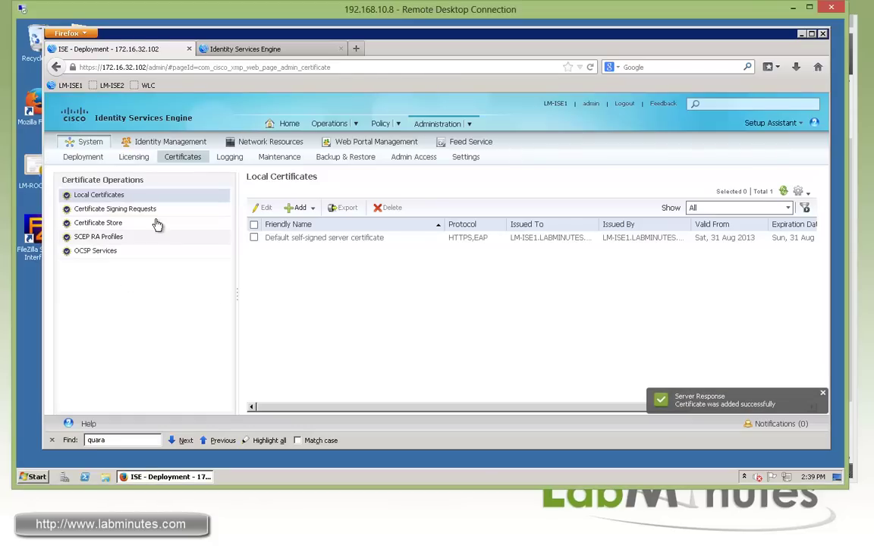
pyautogui.click(136, 209)
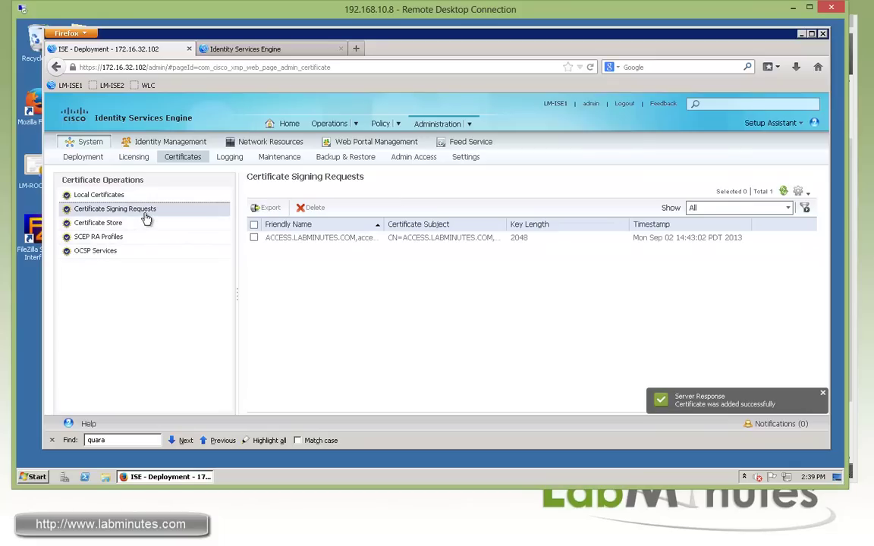
pyautogui.click(254, 238)
pyautogui.click(271, 208)
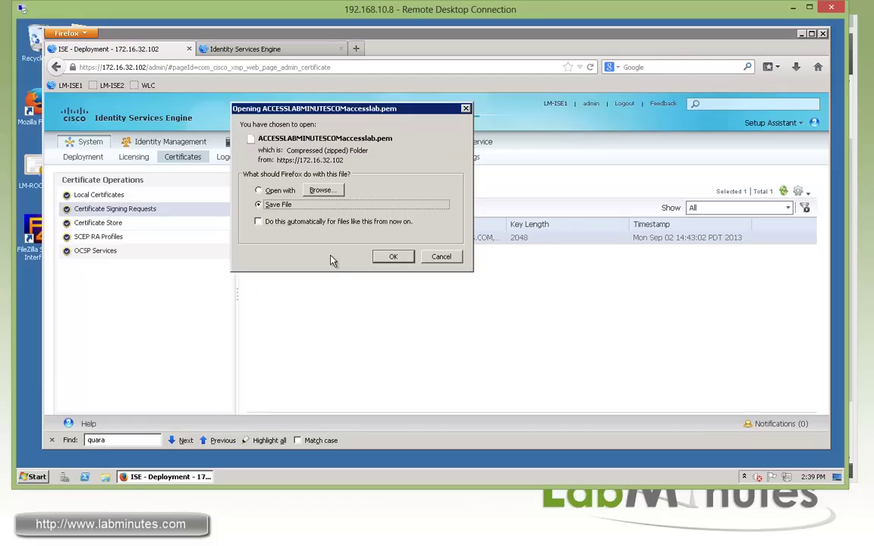
pyautogui.click(393, 258)
pyautogui.click(358, 300)
# Step: Open the exported request .pem in Notepad, then start a new Firefox tab
pyautogui.click(35, 476)
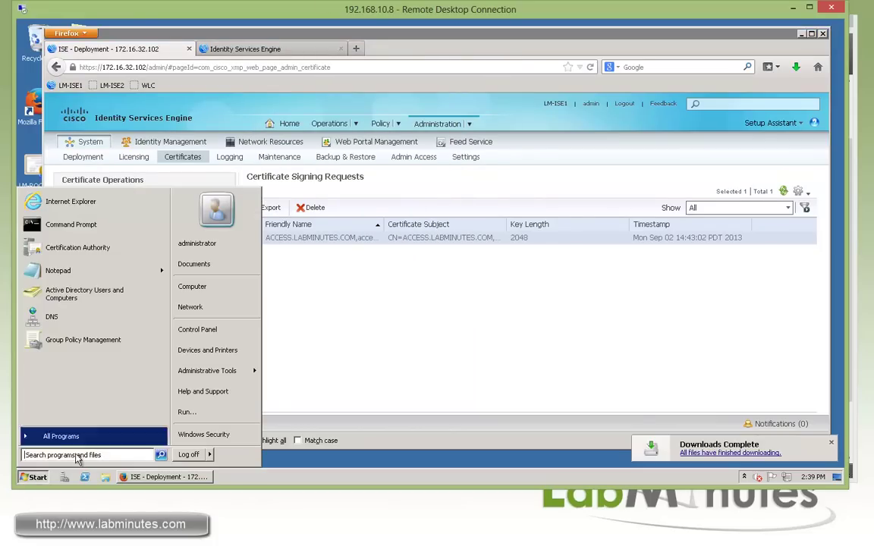
pyautogui.write('notepad')
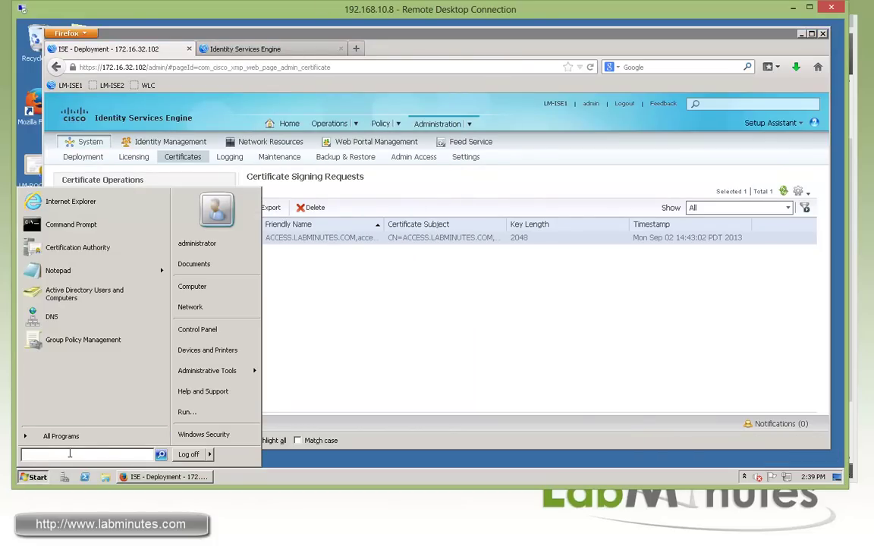
pyautogui.press('Return')
pyautogui.moveTo(25, 298); pyautogui.dragTo(112, 322)
pyautogui.click(339, 177)
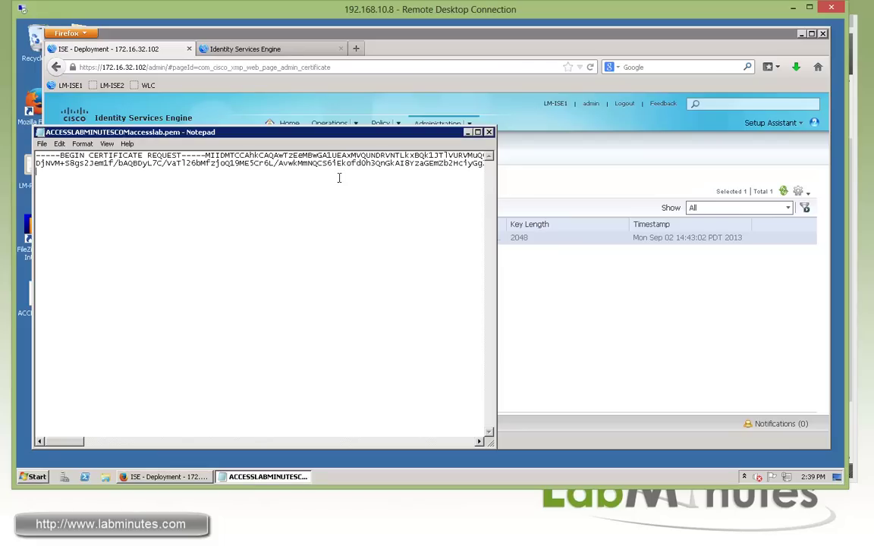
pyautogui.click(427, 37)
pyautogui.click(356, 49)
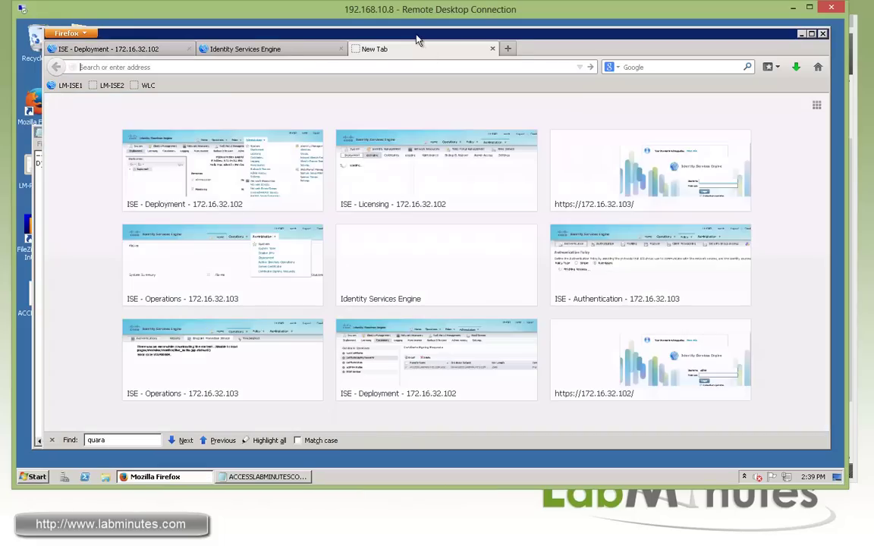
# Step: Load localhost/certsrv and sign in with the administrator credentials
pyautogui.moveTo(427, 37); pyautogui.dragTo(439, 37)
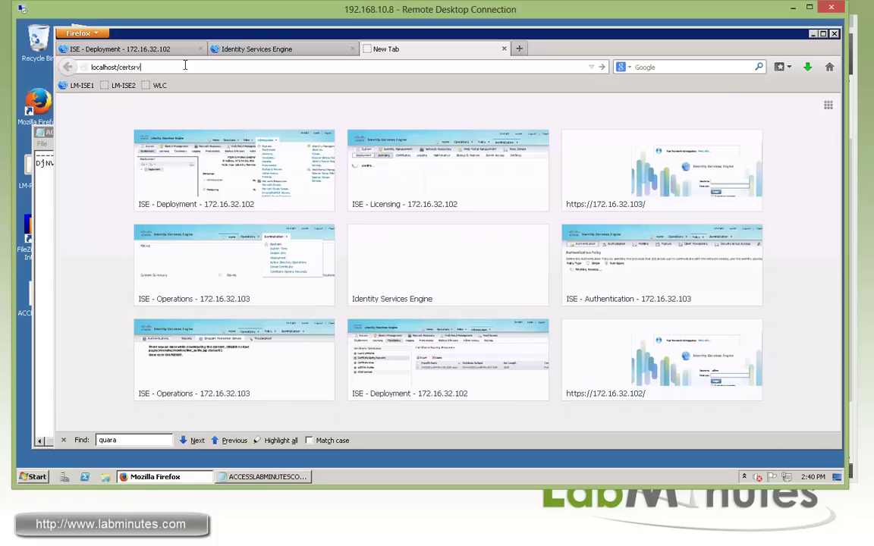
pyautogui.press('Return')
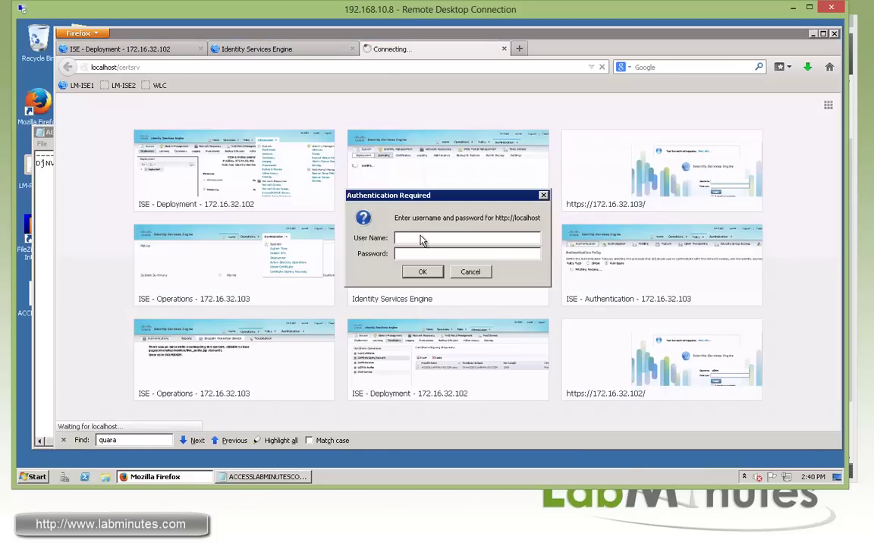
pyautogui.press('Return')
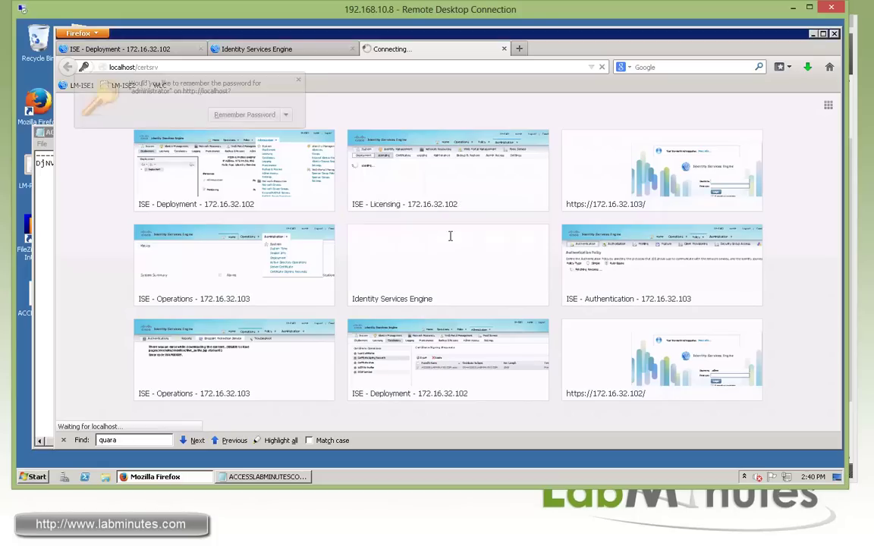
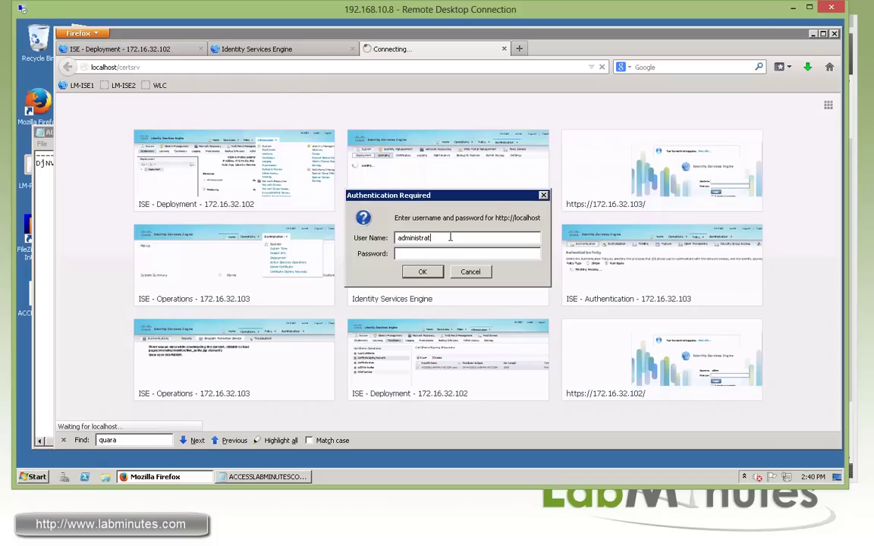
pyautogui.press('Return')
# Step: Submit an advanced certificate request with the pasted CSR using the Web Server template
pyautogui.click(114, 240)
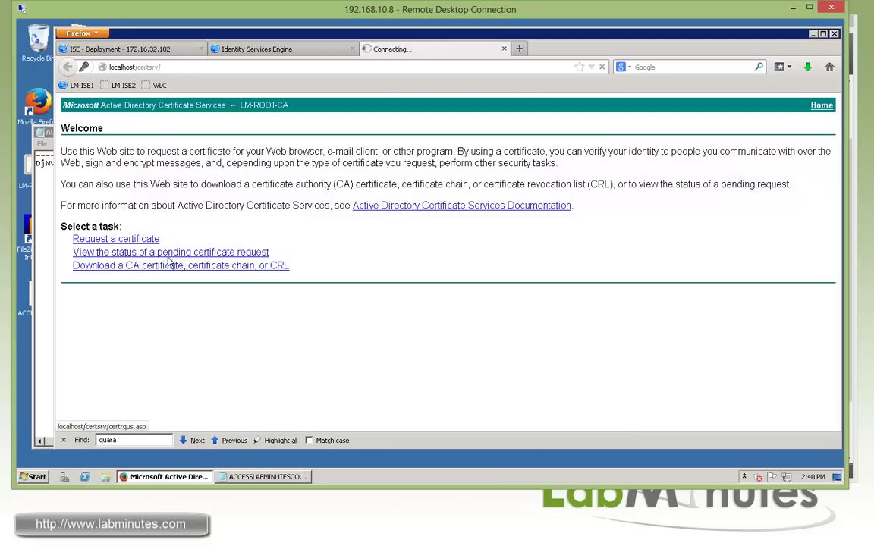
pyautogui.click(188, 192)
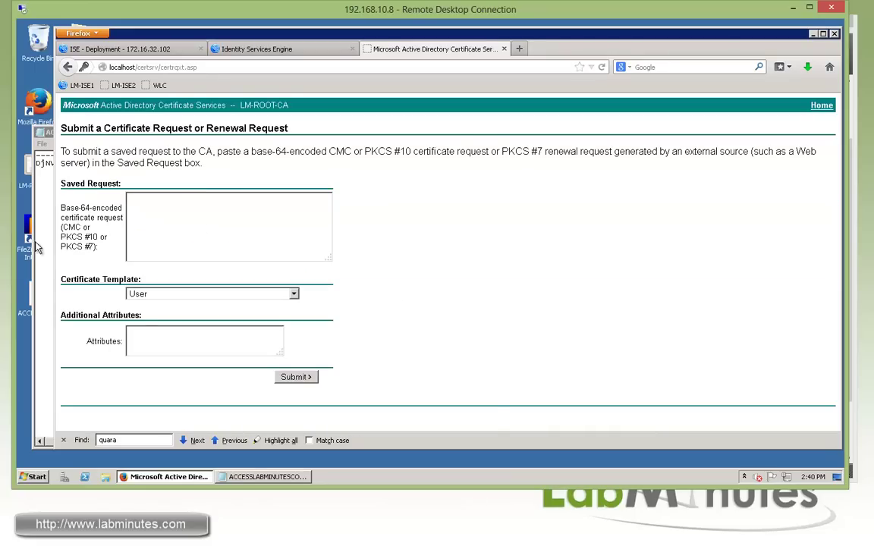
pyautogui.click(44, 225)
pyautogui.hotkey('ctrl', 'a')
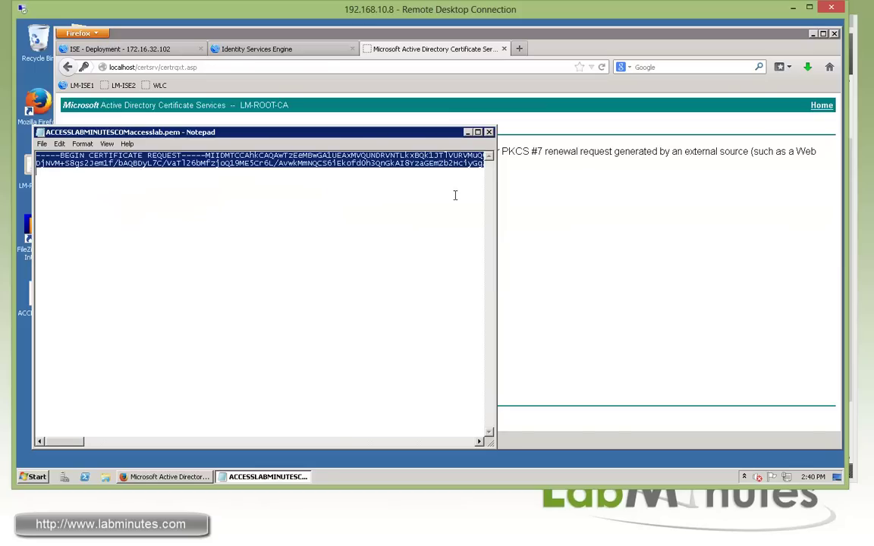
pyautogui.click(688, 260)
pyautogui.hotkey('ctrl', 'v')
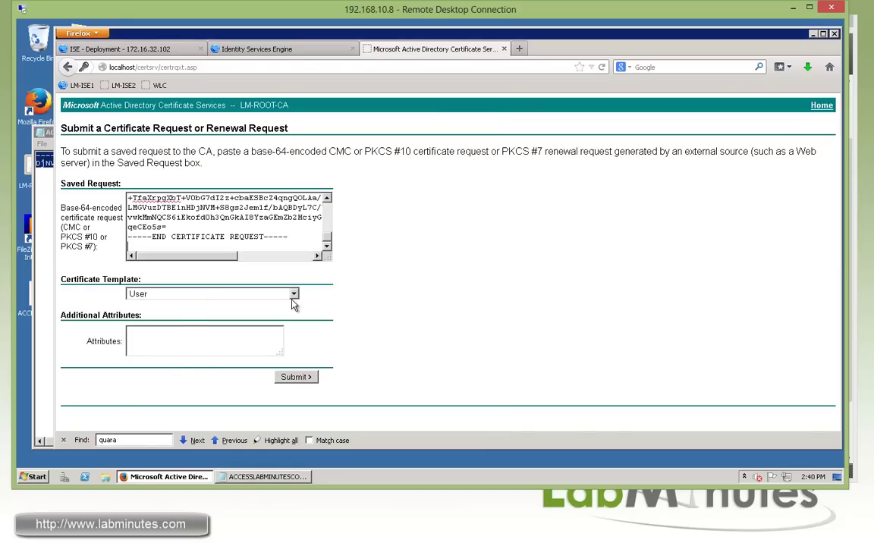
pyautogui.click(294, 295)
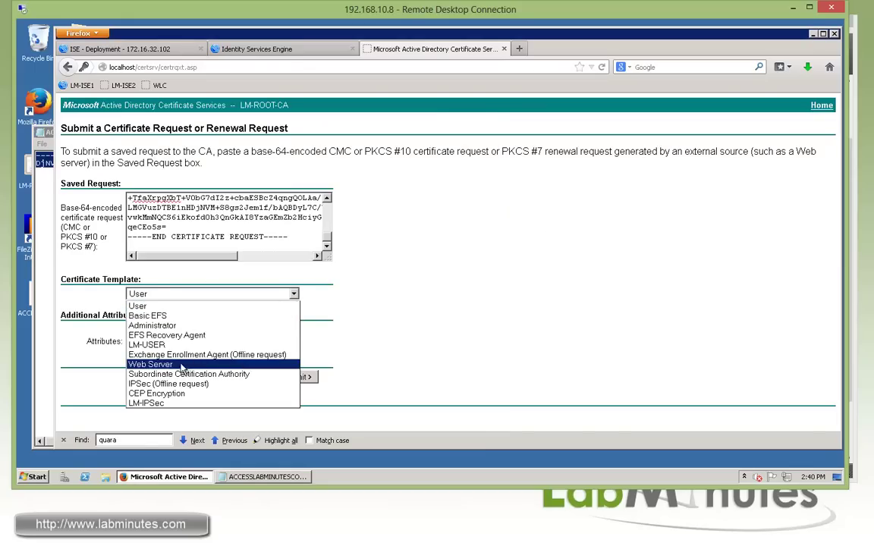
pyautogui.click(228, 365)
pyautogui.click(300, 377)
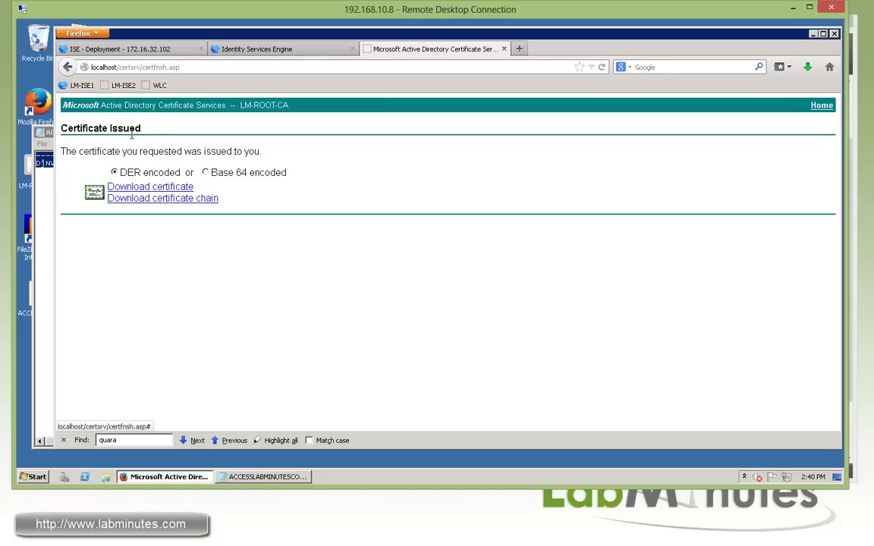
# Step: Download the issued certificate Base 64 encoded and save it to the Desktop as access.labminutes.com
pyautogui.click(205, 172)
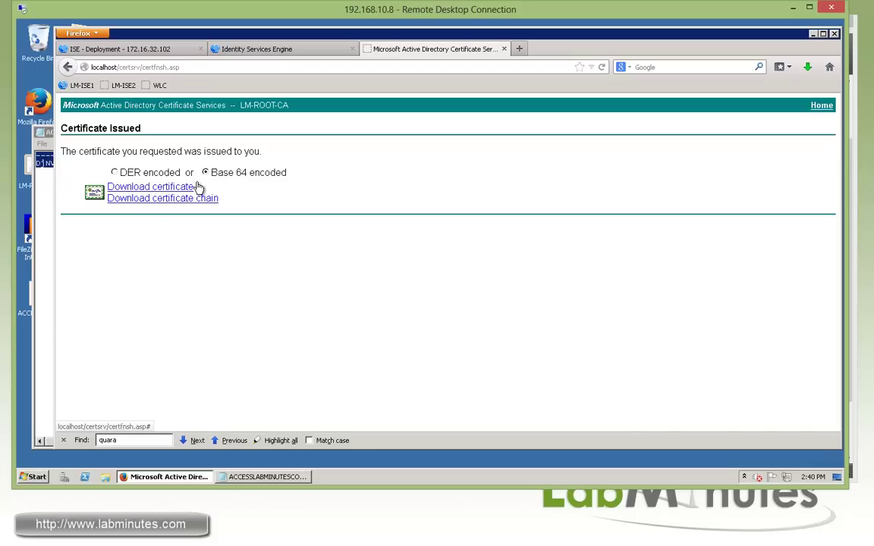
pyautogui.click(161, 191)
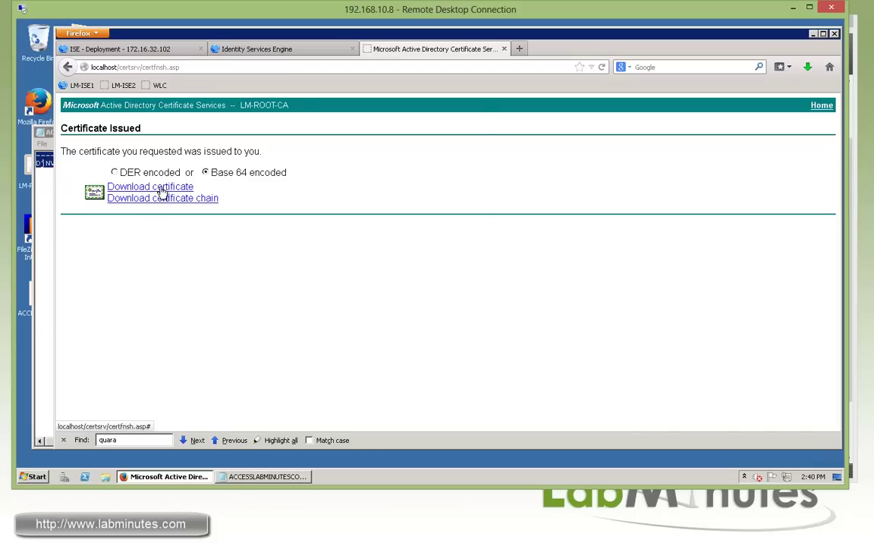
pyautogui.click(405, 258)
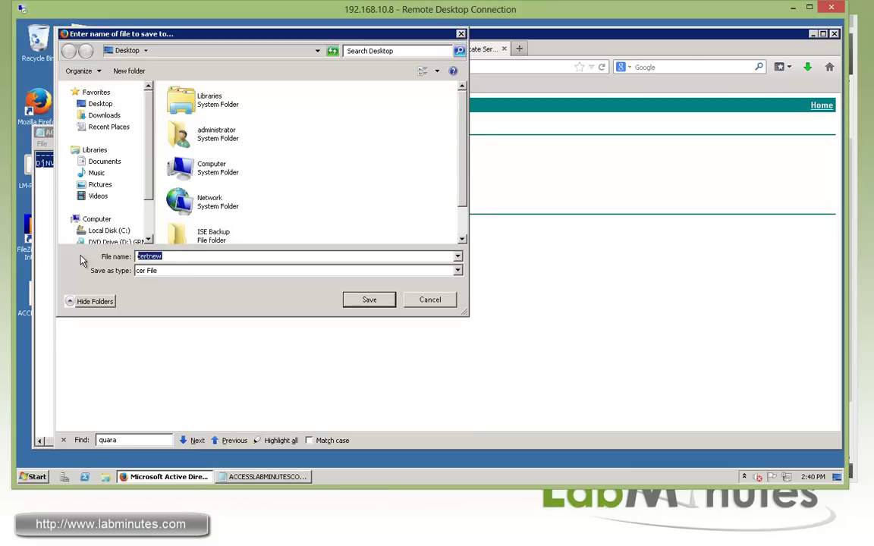
pyautogui.write('access.labminutes.com')
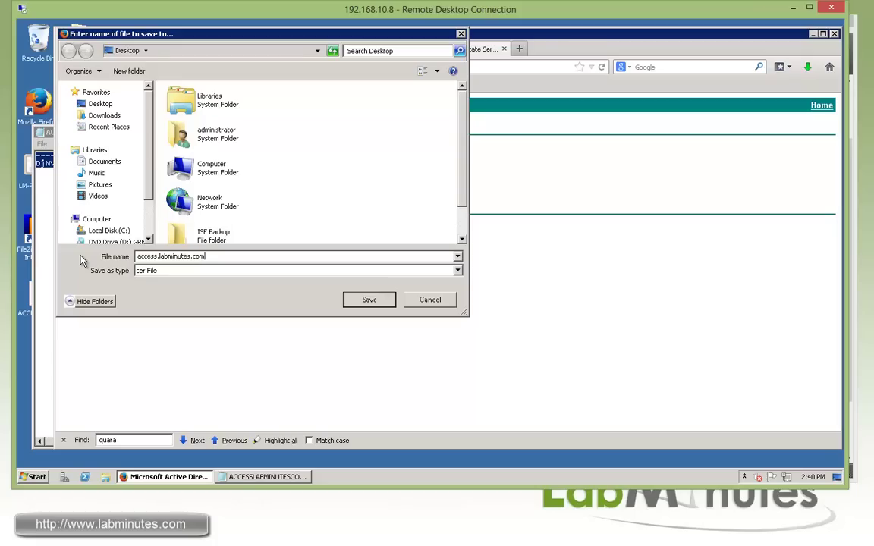
pyautogui.click(369, 299)
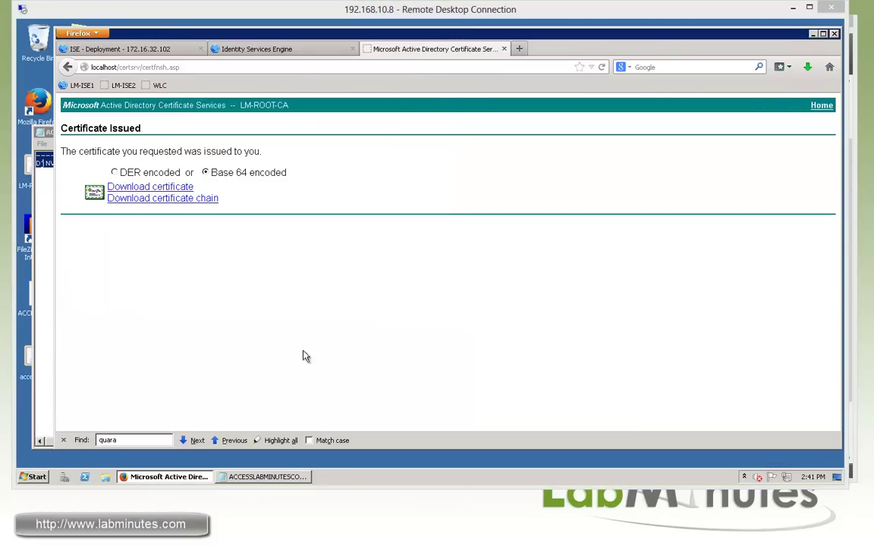
pyautogui.doubleClick(26, 384)
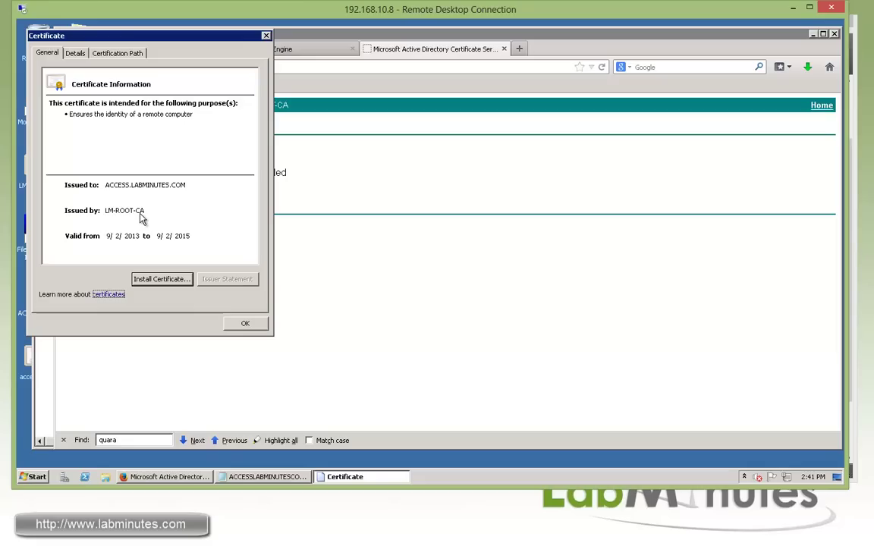
pyautogui.click(75, 53)
pyautogui.scroll(-4, 232, 125)
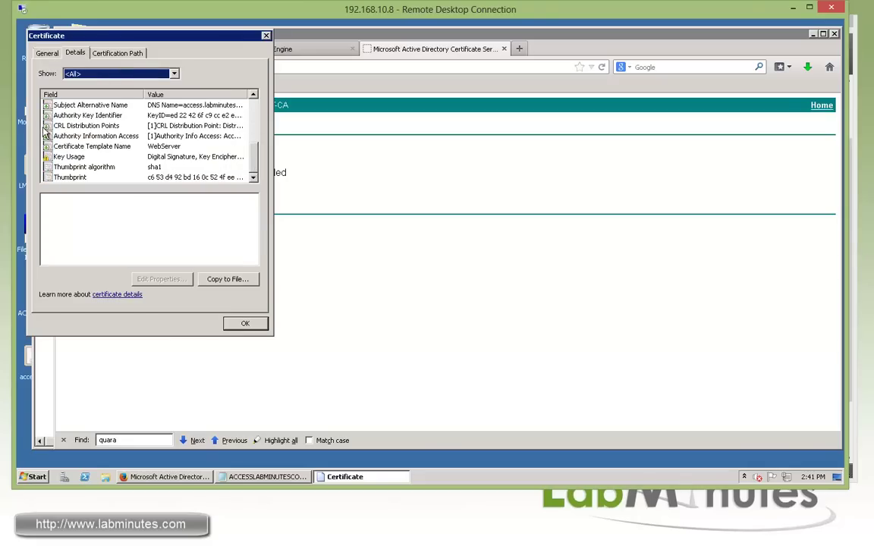
pyautogui.click(89, 105)
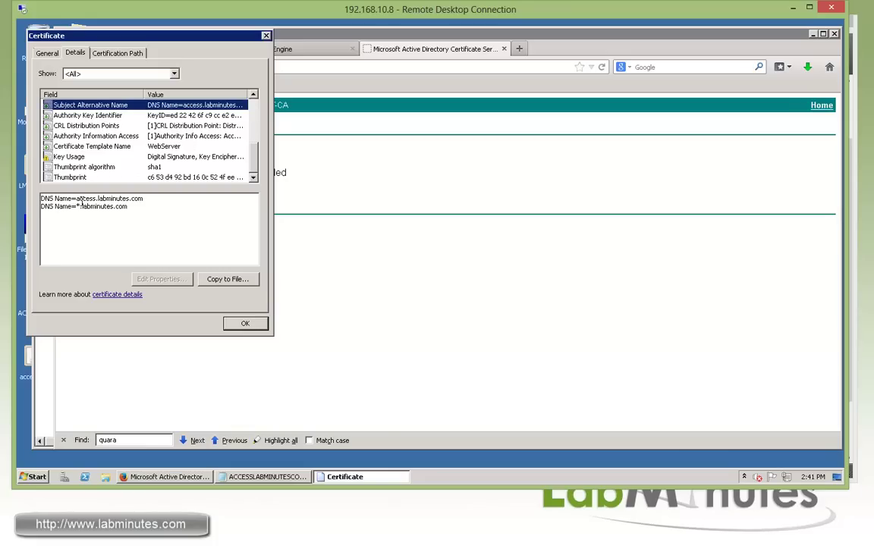
pyautogui.moveTo(79, 198); pyautogui.dragTo(144, 200)
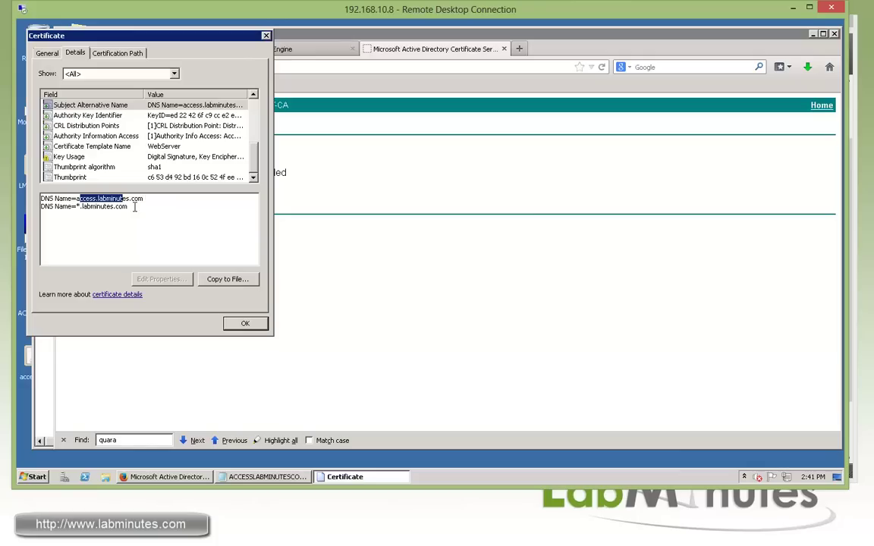
pyautogui.moveTo(77, 207); pyautogui.dragTo(129, 208)
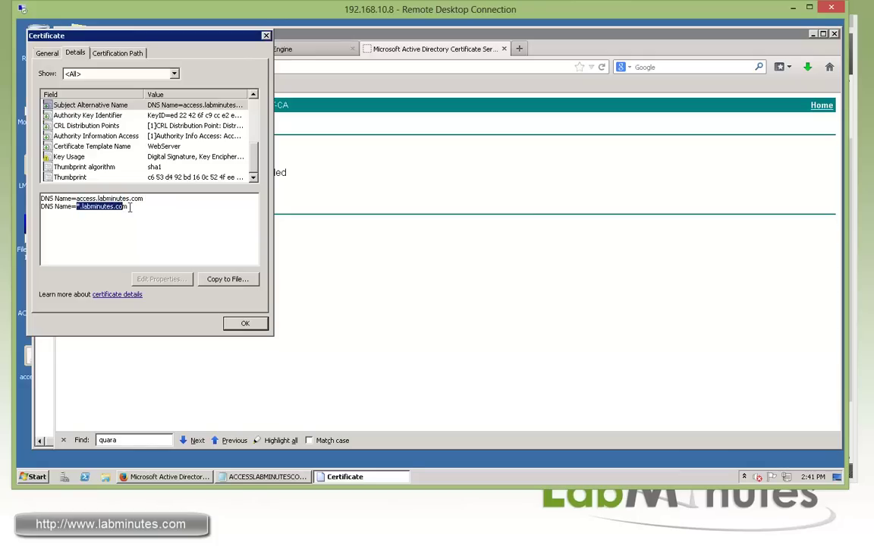
pyautogui.press('Escape')
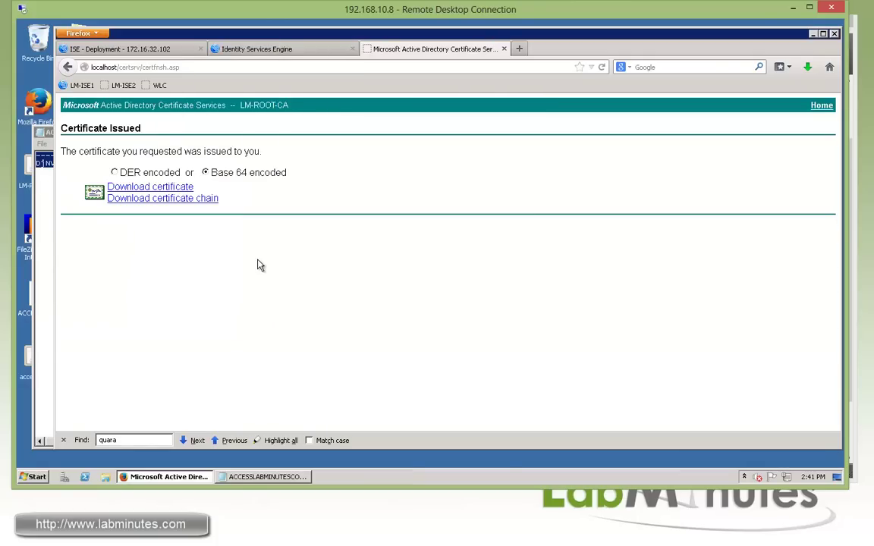
# Step: Under Local Certificates, start binding a CA-signed certificate and select the access.labminutes.com file
pyautogui.click(261, 48)
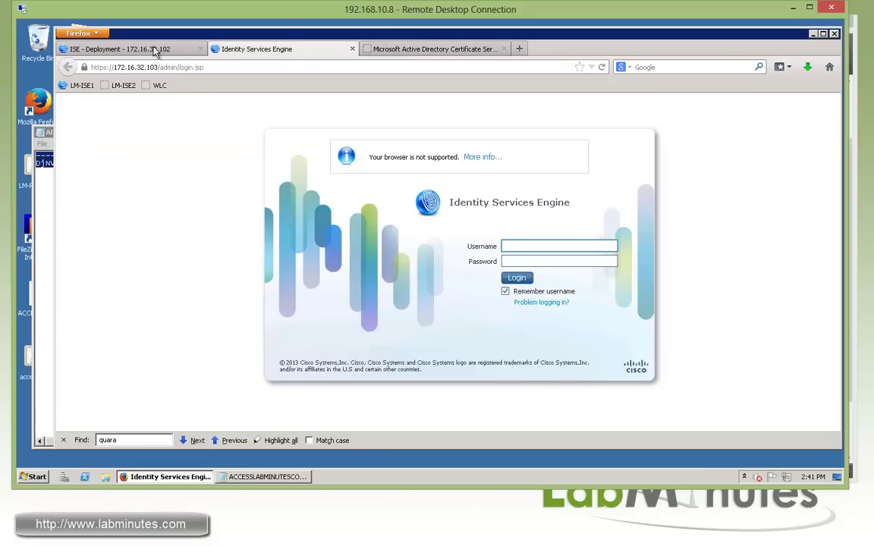
pyautogui.click(135, 49)
pyautogui.click(110, 195)
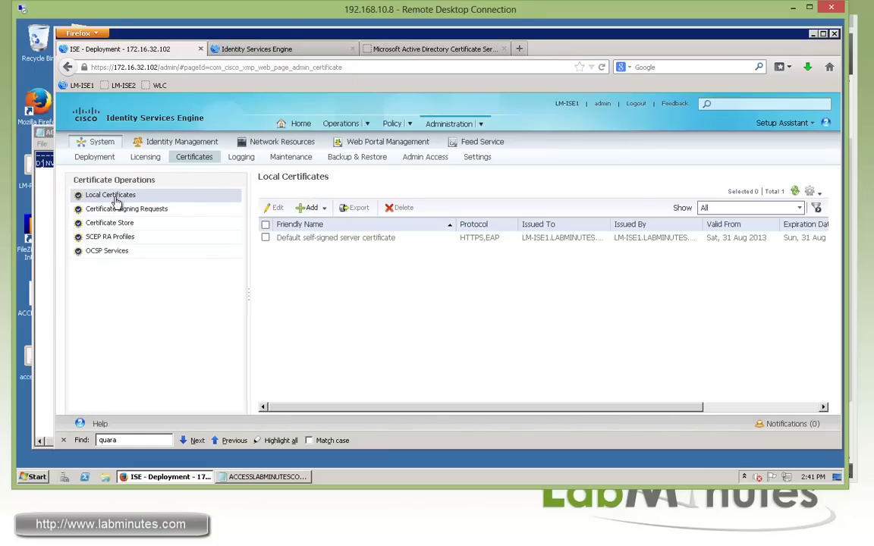
pyautogui.click(326, 209)
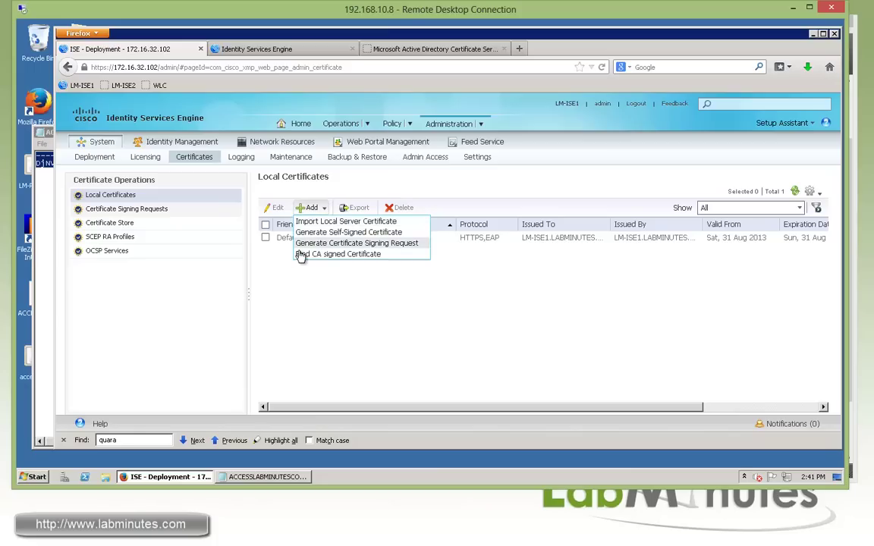
pyautogui.click(334, 256)
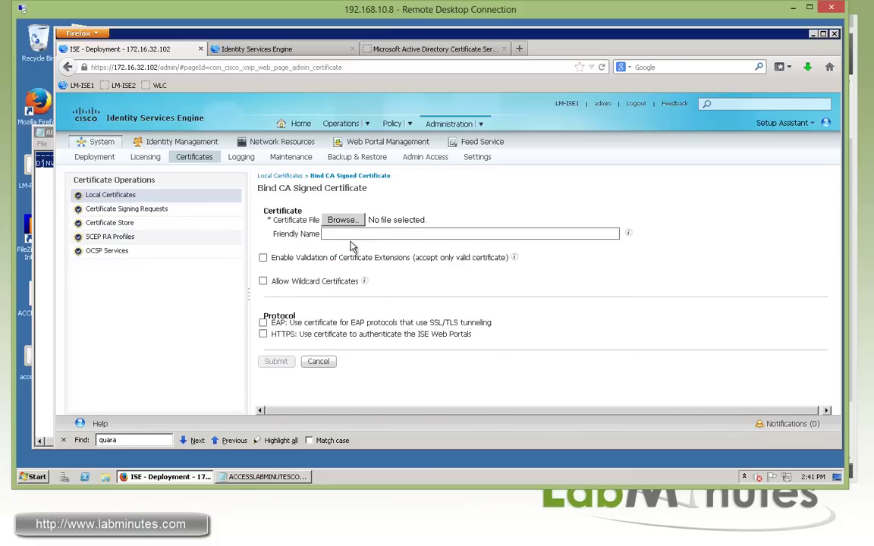
pyautogui.click(341, 221)
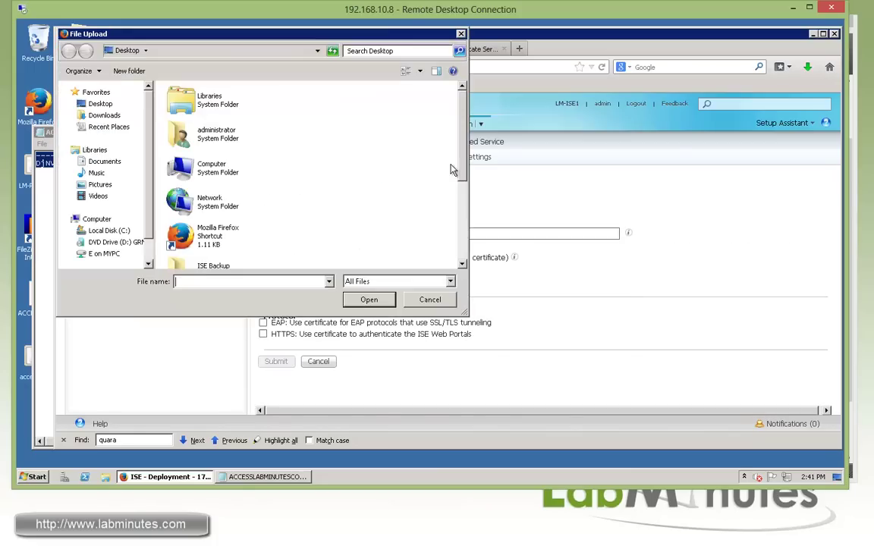
pyautogui.scroll(-2, 458, 256)
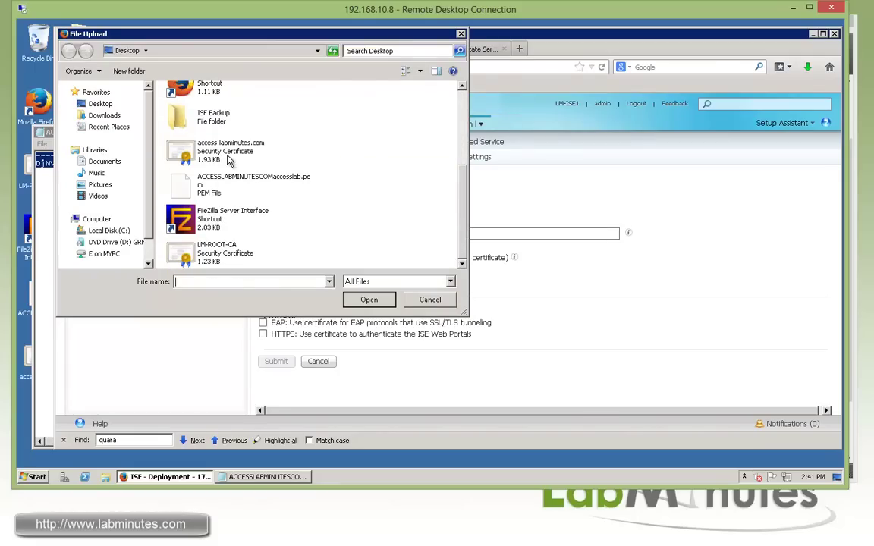
pyautogui.doubleClick(228, 151)
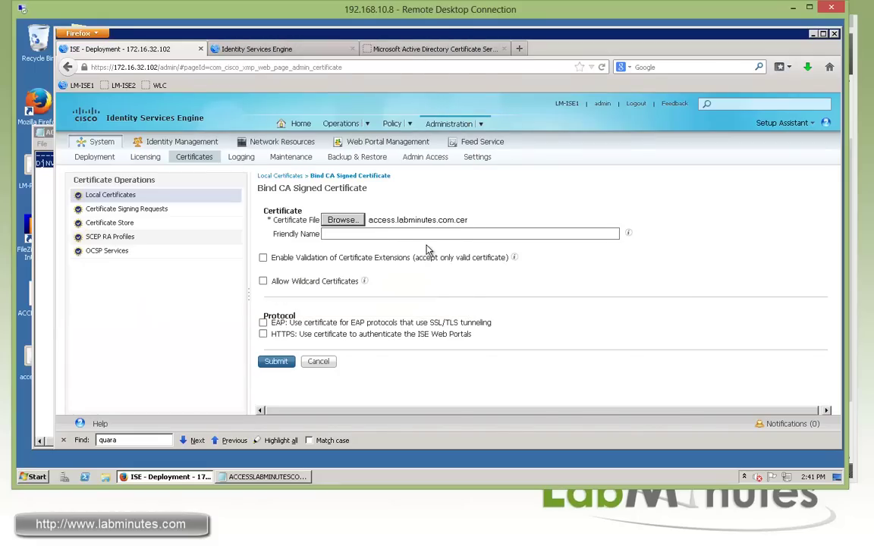
# Step: Name it ACCESS.LABMINUTES.COM, allow wildcards, enable EAP and HTTPS, and accept the restart warning
pyautogui.click(359, 236)
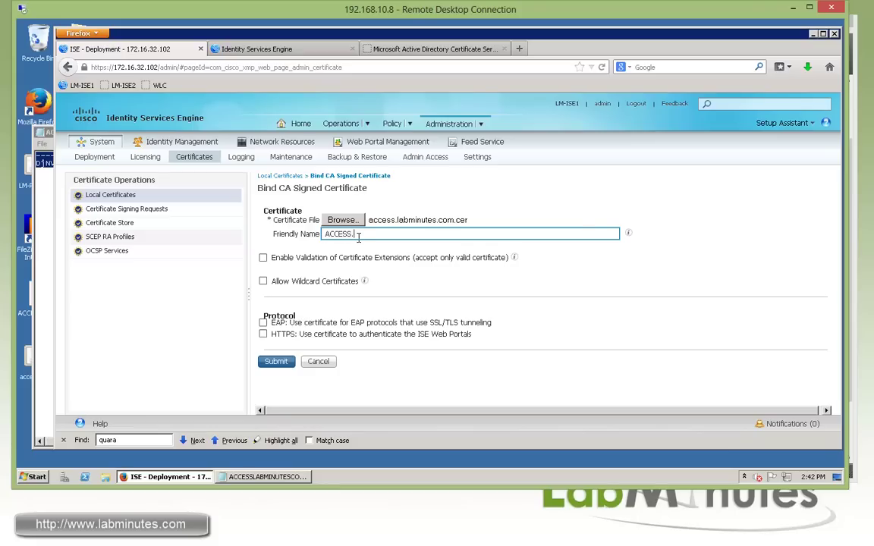
pyautogui.write('ACCESS.LABMINUTES.COM')
pyautogui.click(263, 282)
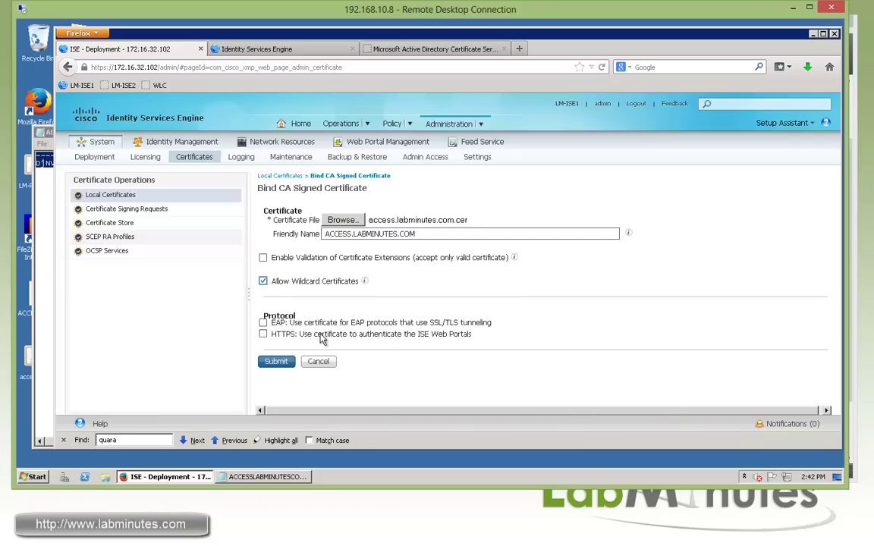
pyautogui.click(263, 324)
pyautogui.click(264, 335)
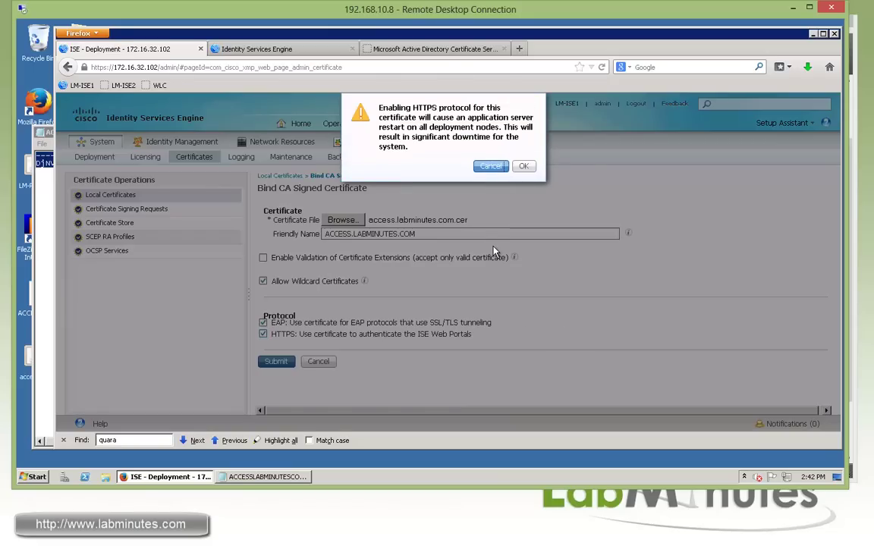
pyautogui.click(524, 166)
# Step: Submit the certificate binding and add a security exception for the untrusted ISE site
pyautogui.click(278, 363)
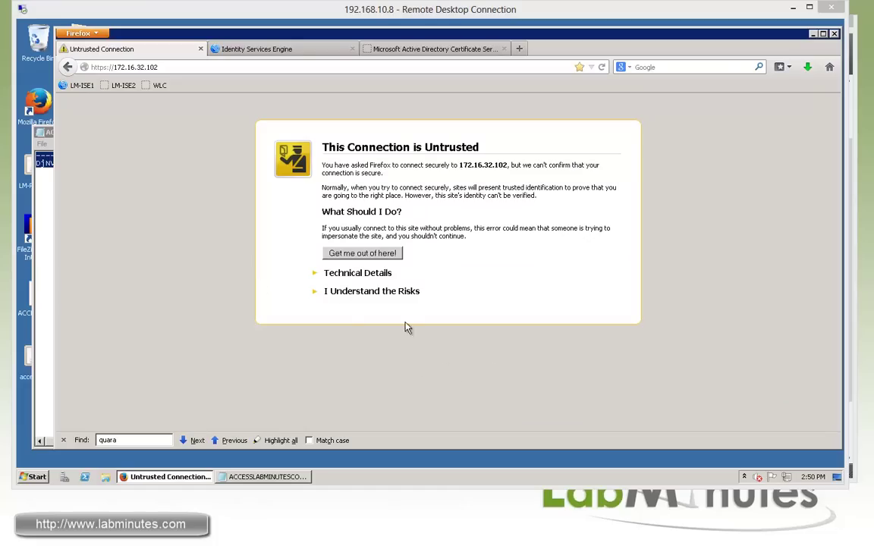
pyautogui.click(350, 293)
pyautogui.click(371, 363)
pyautogui.click(498, 375)
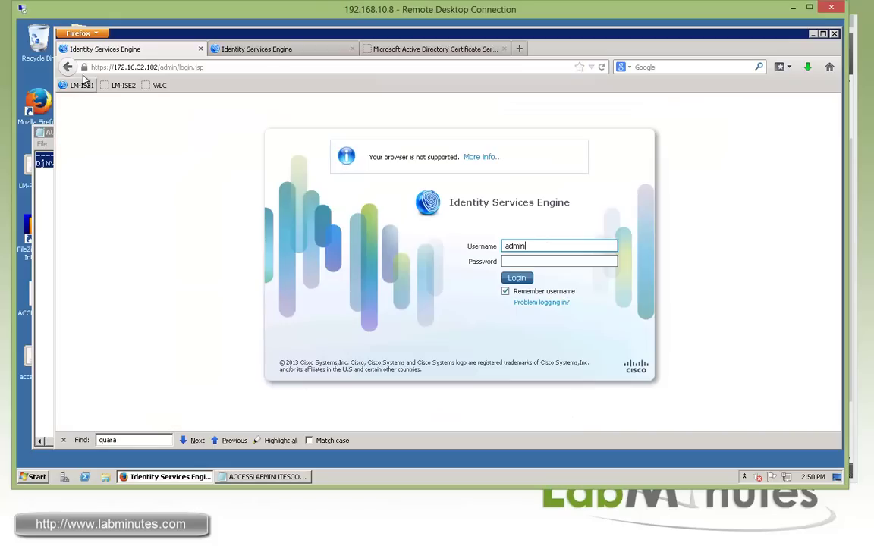
# Step: View the site's certificate to confirm ACCESS.LABMINUTES.COM issued by LM-ROOT-CA, then close the viewers
pyautogui.click(84, 67)
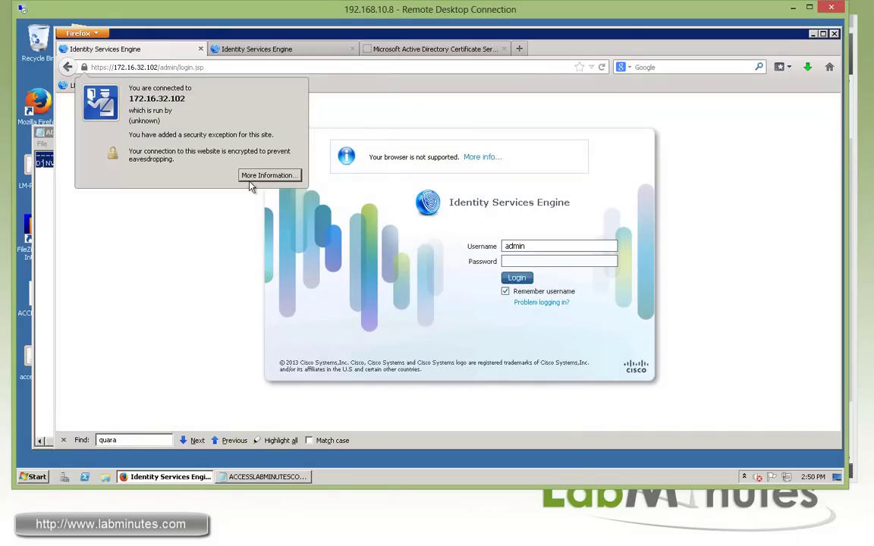
pyautogui.click(270, 176)
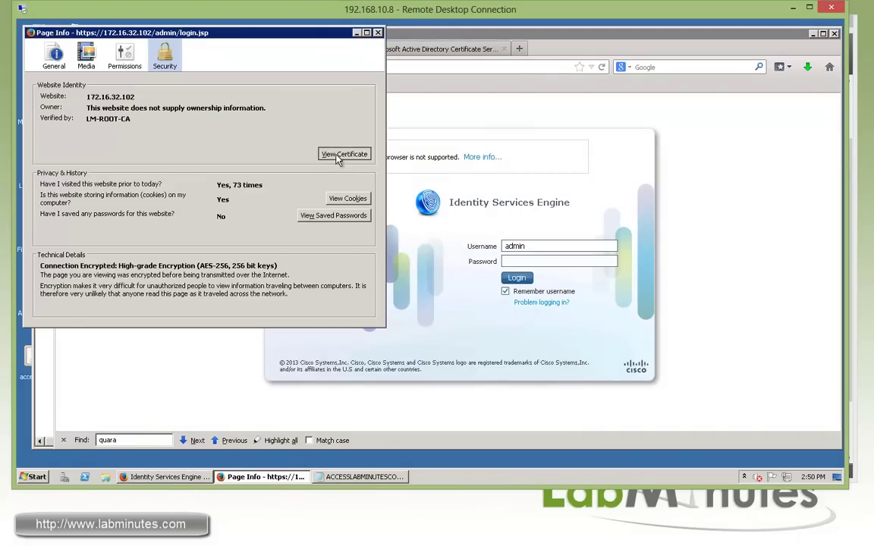
pyautogui.click(342, 155)
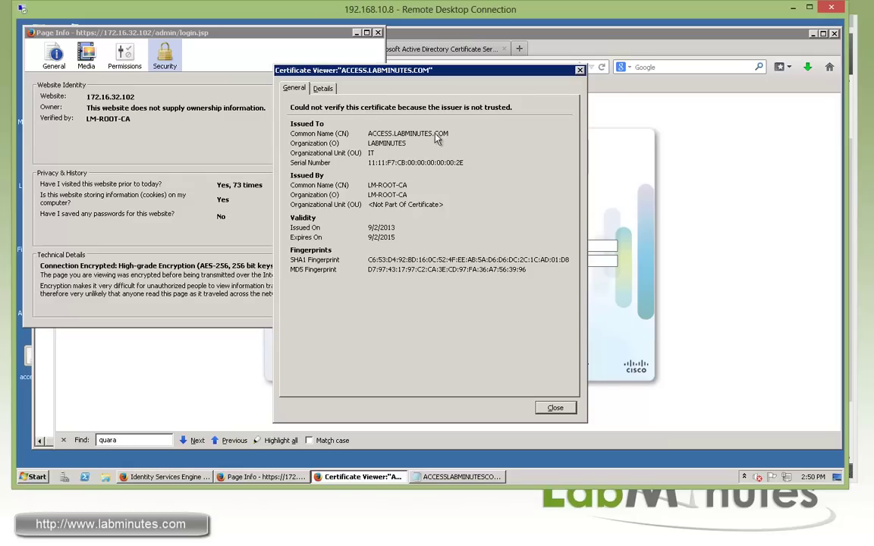
pyautogui.click(555, 408)
pyautogui.press('Escape')
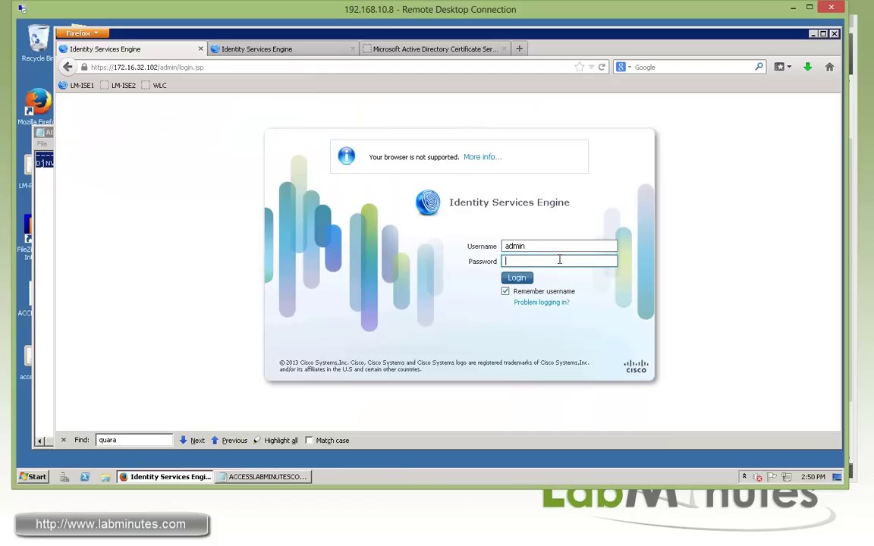
# Step: Log in to ISE and open Certificates to see ACCESS.LABMINUTES.COM bound to HTTPS,EAP
pyautogui.press('Return')
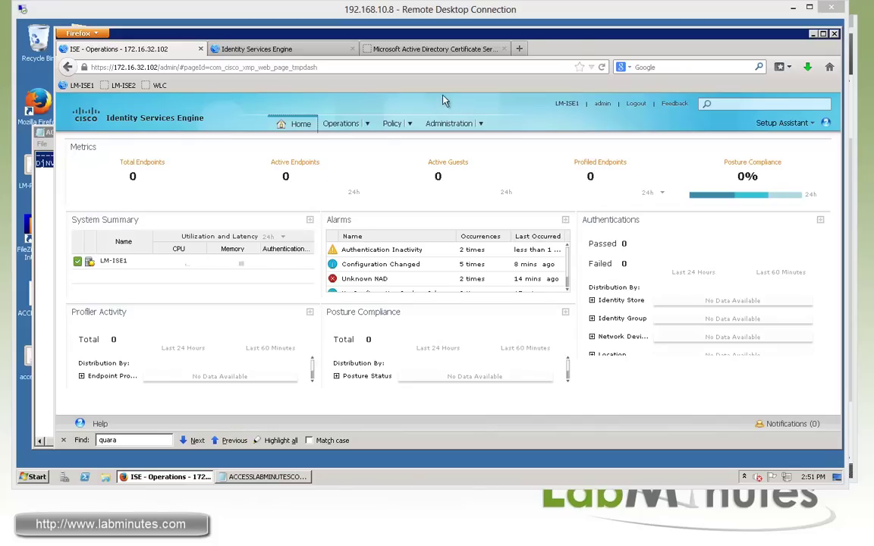
pyautogui.click(27, 369)
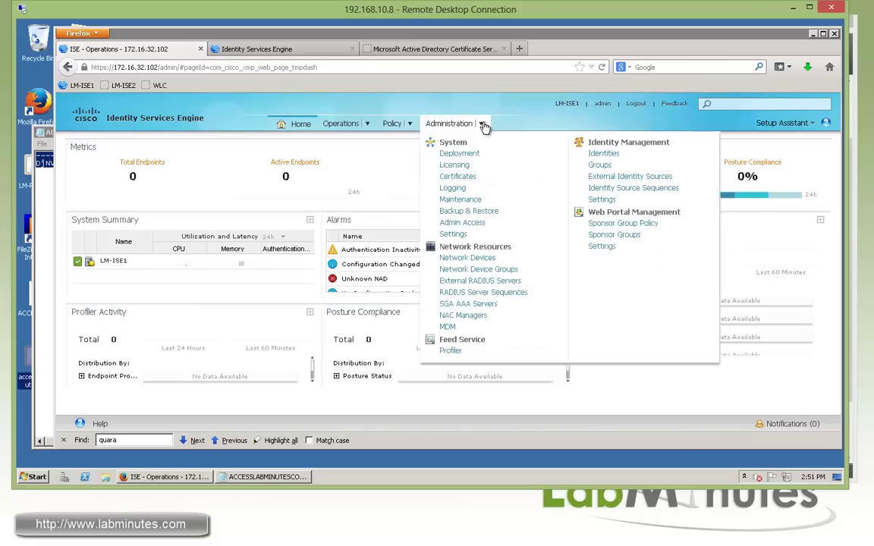
pyautogui.click(460, 179)
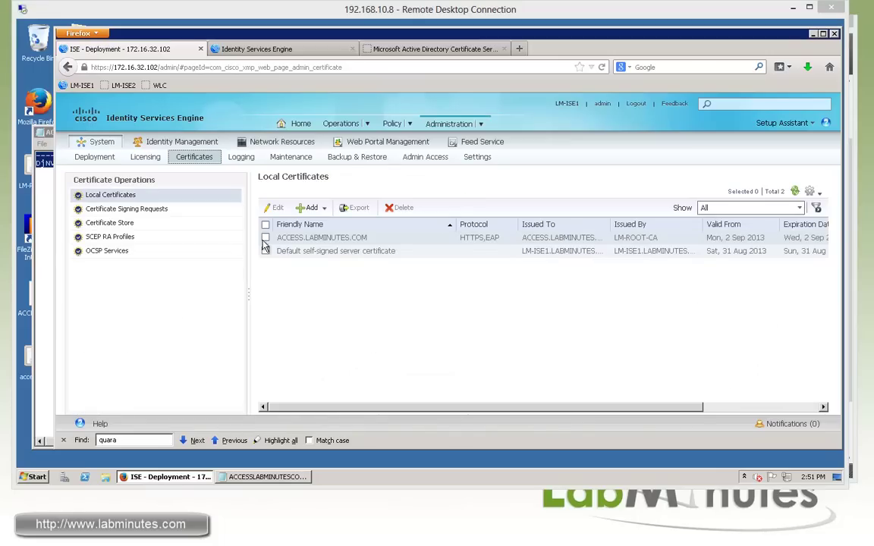
# Step: Export ACCESS.LABMINUTES.COM with its private key under a password and save ACCESSLABMINUTESCOM.zip
pyautogui.click(265, 238)
pyautogui.click(357, 210)
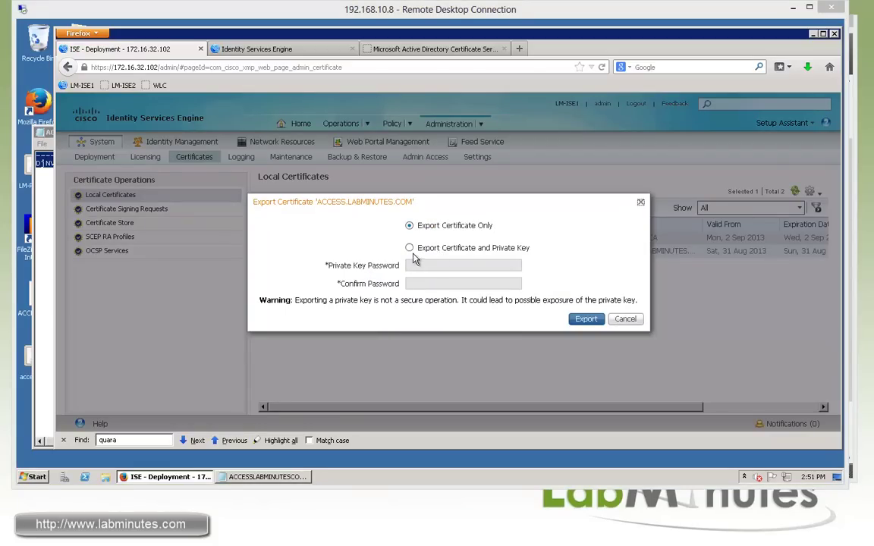
pyautogui.click(410, 248)
pyautogui.click(442, 266)
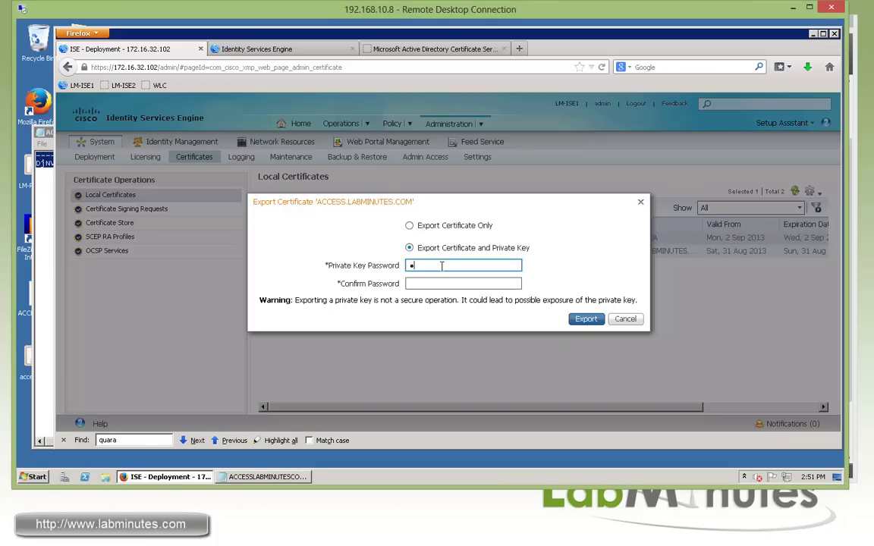
pyautogui.press('Tab')
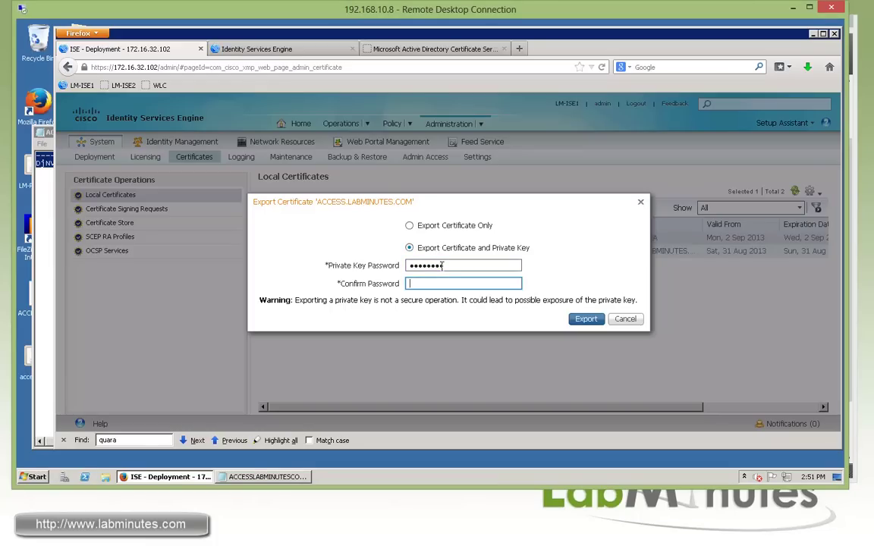
pyautogui.click(599, 320)
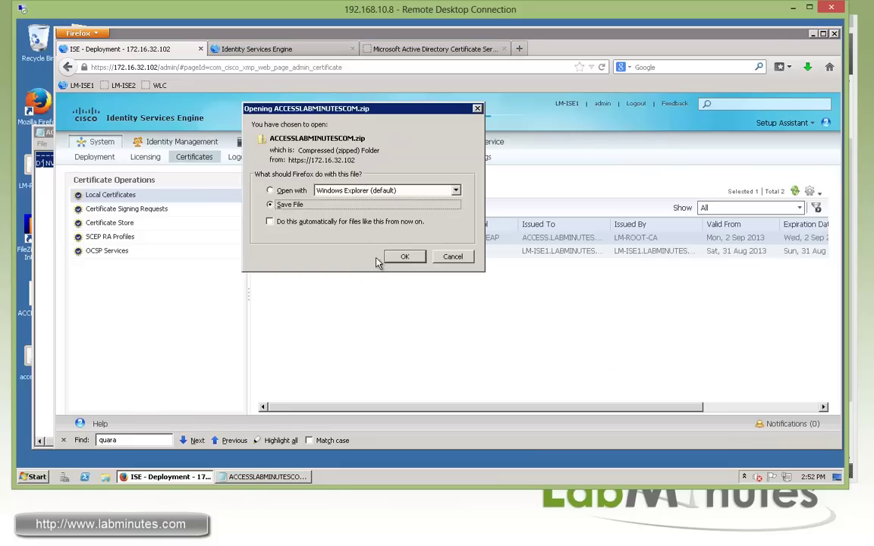
pyautogui.click(400, 258)
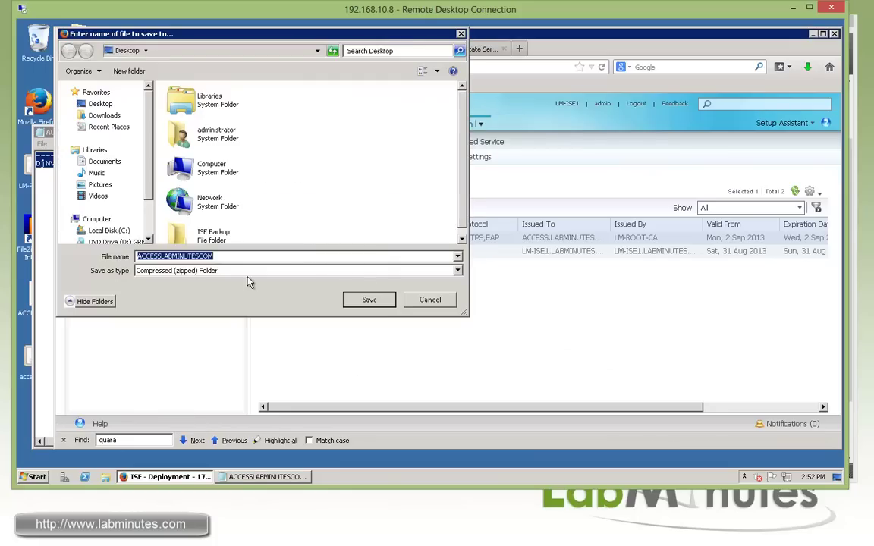
pyautogui.press('Return')
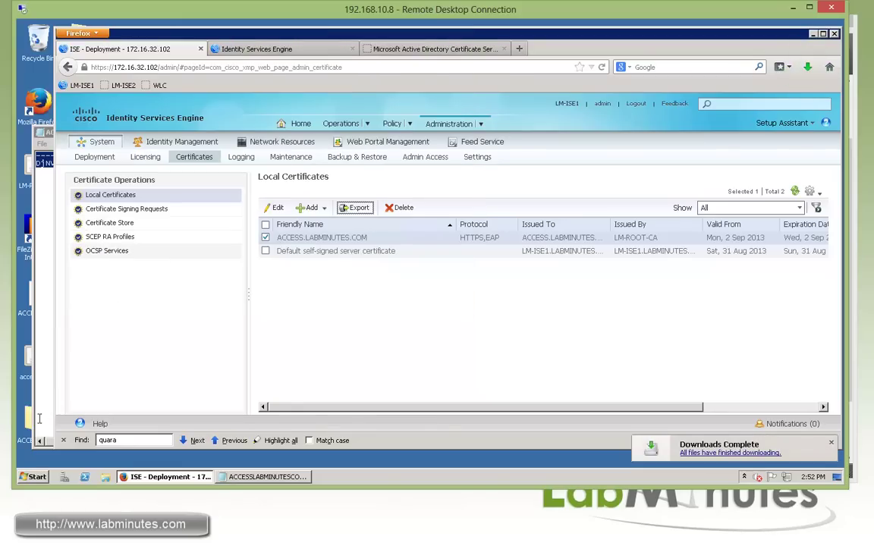
# Step: Open ACCESSLABMINUTESCOM.zip on the desktop and select its .pem and .pvk files
pyautogui.moveTo(56, 225); pyautogui.dragTo(161, 251)
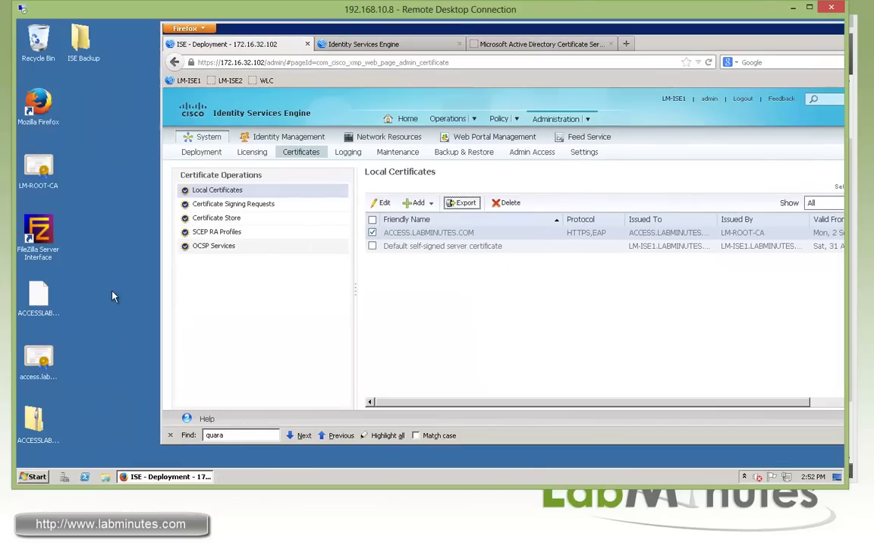
pyautogui.doubleClick(34, 431)
pyautogui.moveTo(376, 203); pyautogui.dragTo(89, 87)
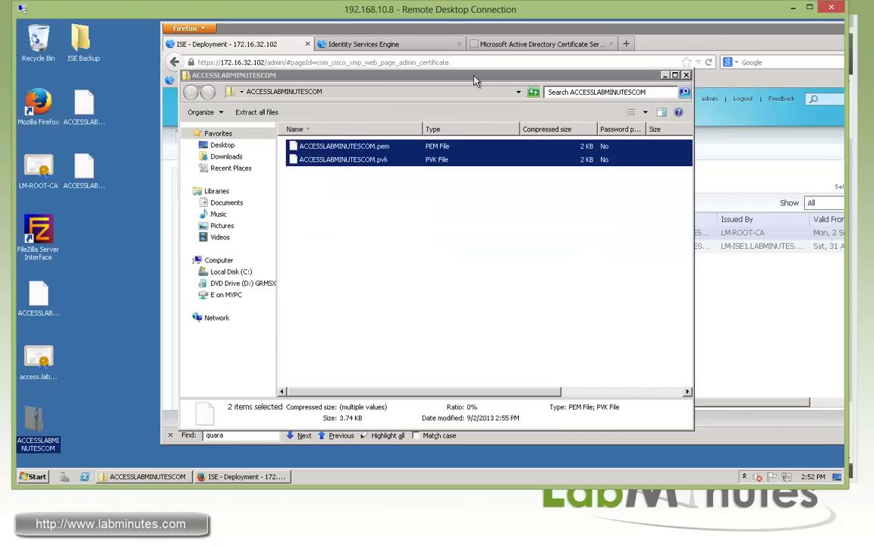
pyautogui.moveTo(461, 27); pyautogui.dragTo(377, 32)
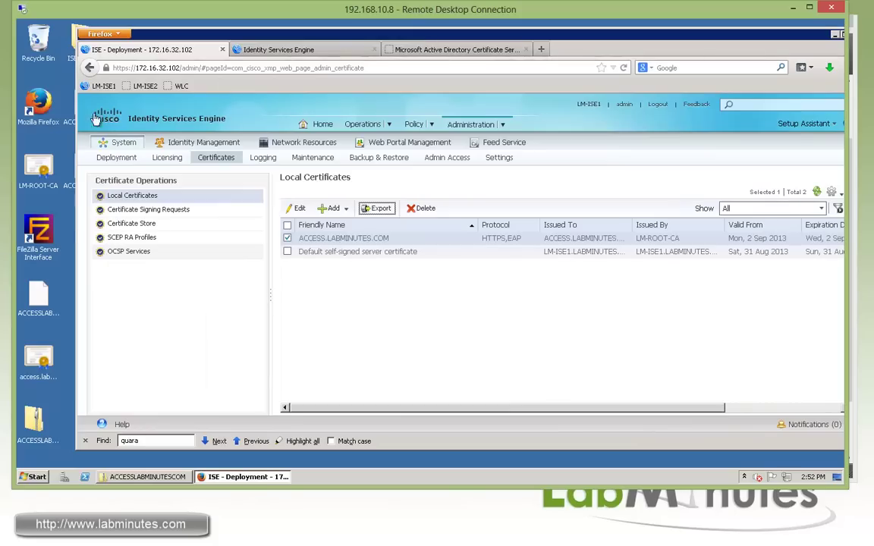
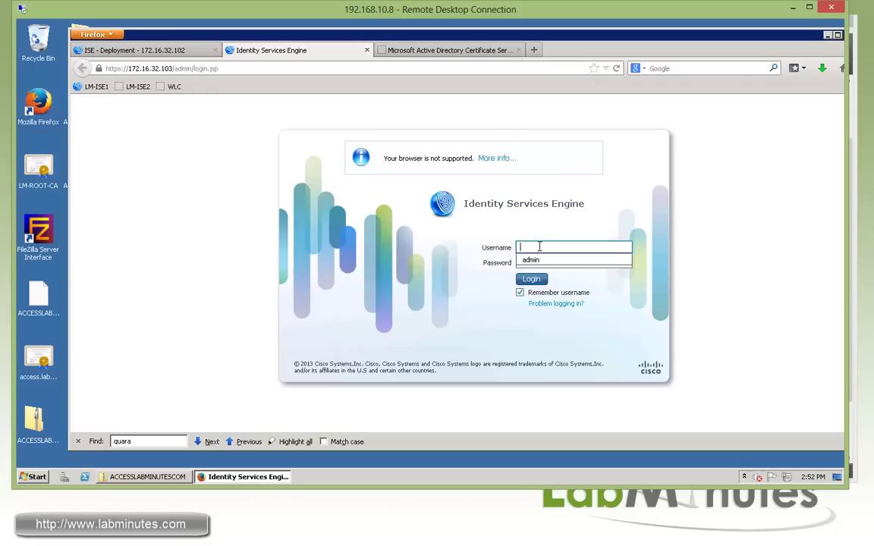
# Step: Sign in to LM-ISE2 as admin with the account password
pyautogui.press('Tab')
pyautogui.write('••••••••••')
pyautogui.press('Return')
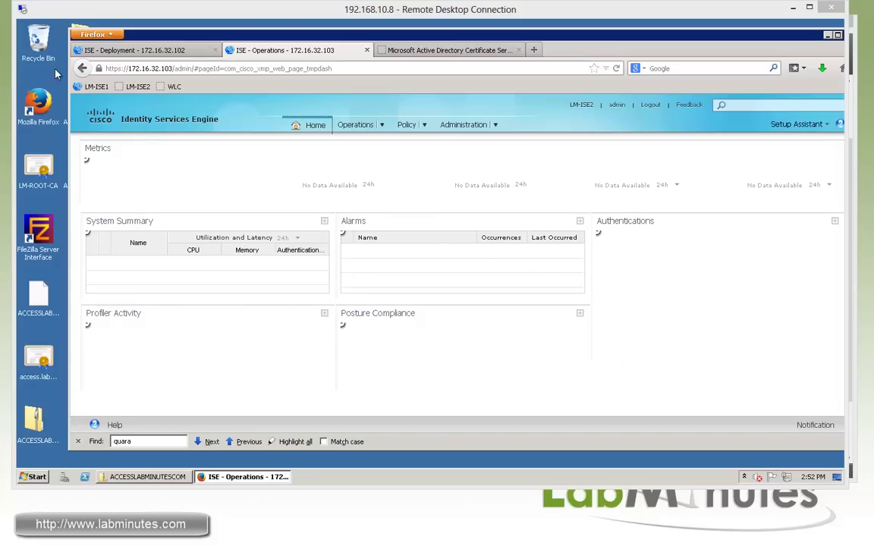
# Step: Go to Administration > System > Certificates > Local Certificates and bring up the Add options
pyautogui.click(495, 125)
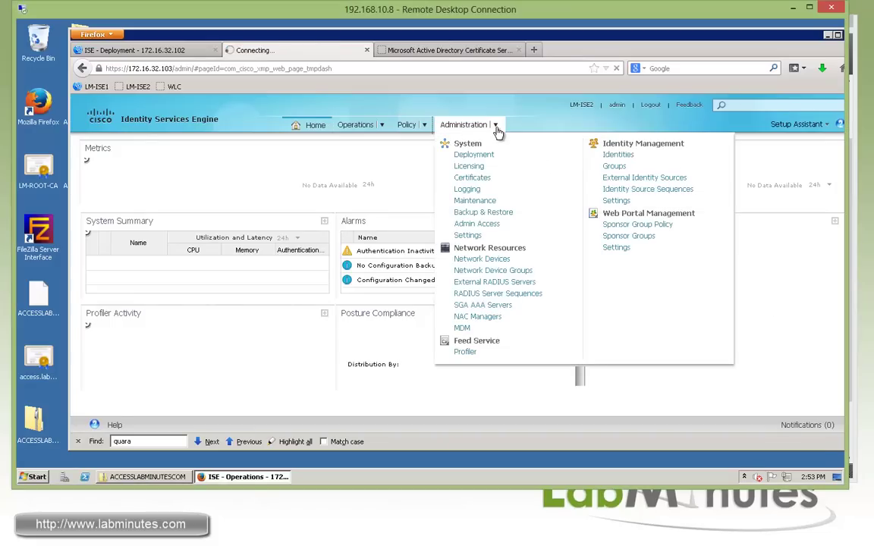
pyautogui.click(480, 177)
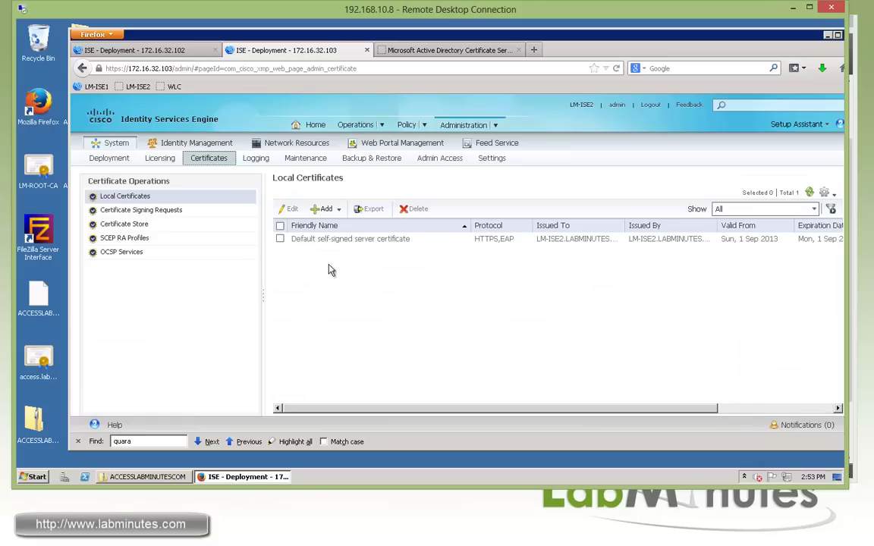
pyautogui.click(338, 209)
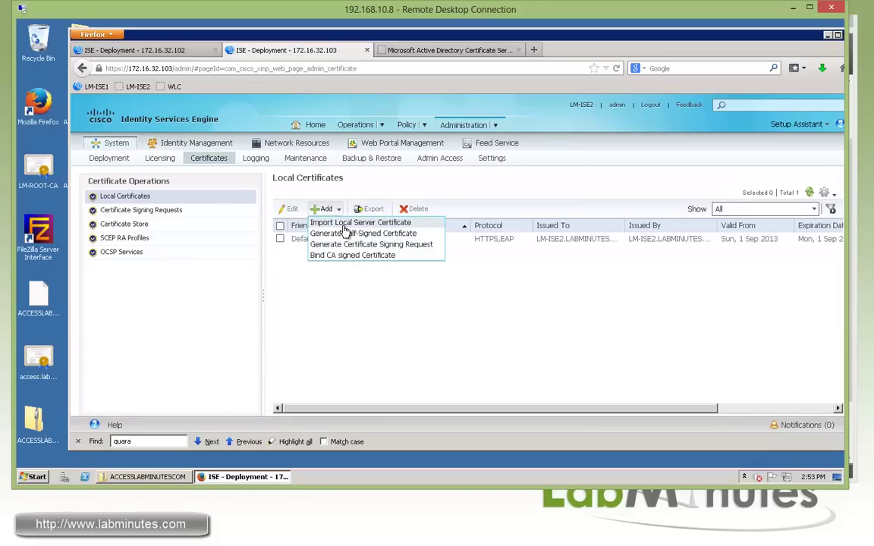
# Step: Start a local server certificate import using ACCESSLABMINUTESCOM.pem and the ACCESSLABMINUTESCOM.pvk private key
pyautogui.click(361, 224)
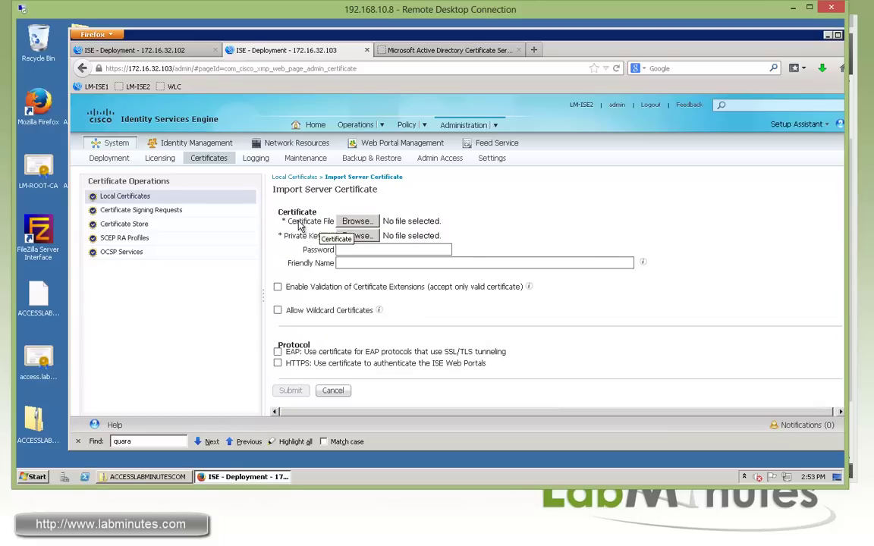
pyautogui.click(357, 221)
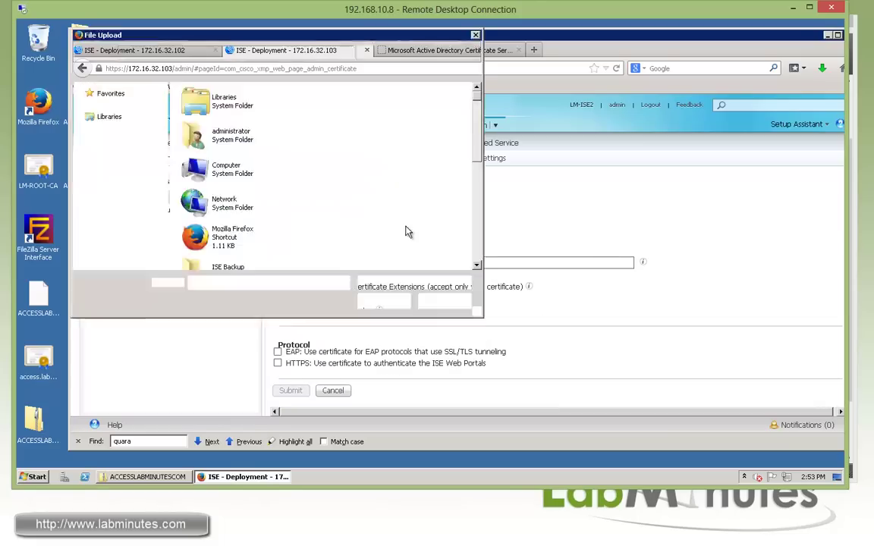
pyautogui.moveTo(481, 128); pyautogui.dragTo(479, 206)
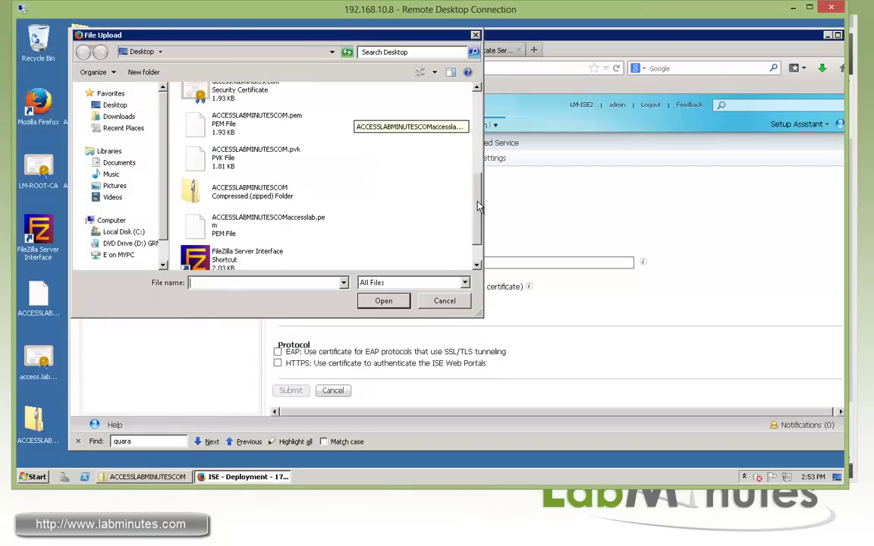
pyautogui.click(230, 127)
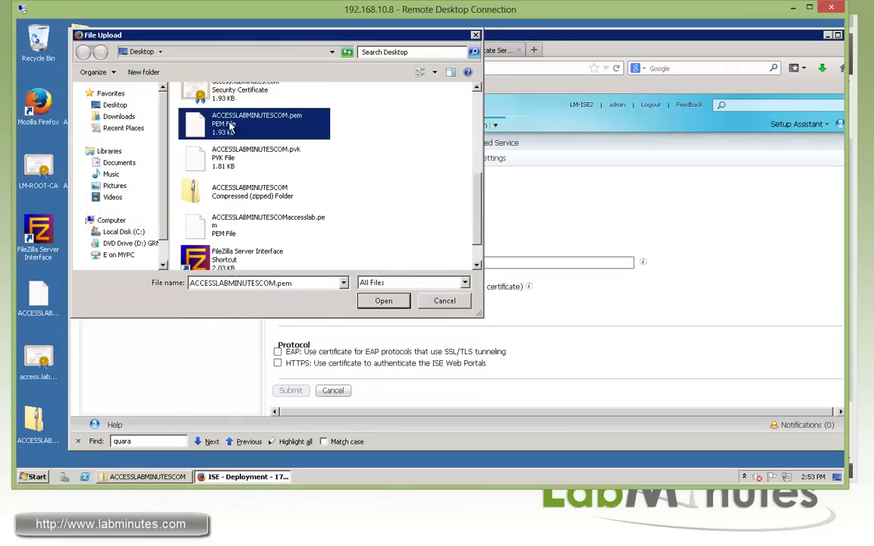
pyautogui.doubleClick(230, 128)
pyautogui.click(356, 236)
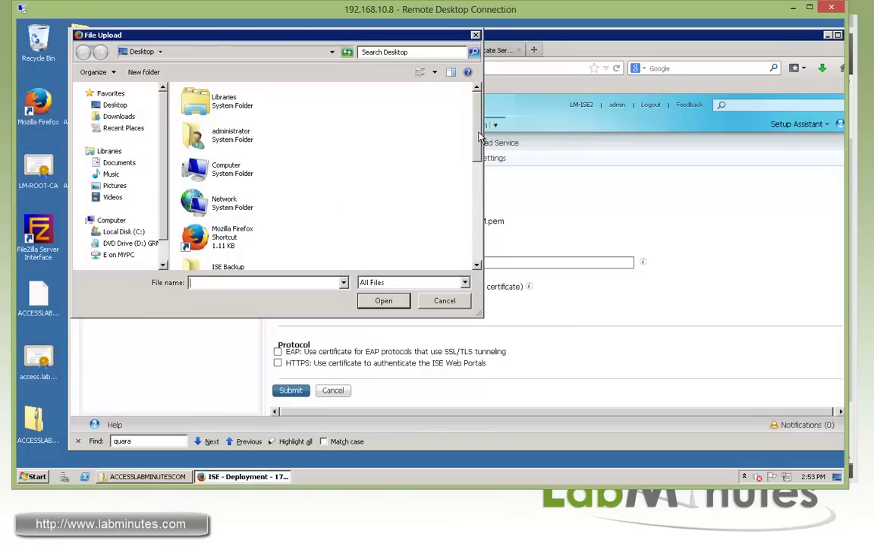
pyautogui.scroll(-3, 477, 157)
pyautogui.scroll(-1, 303, 228)
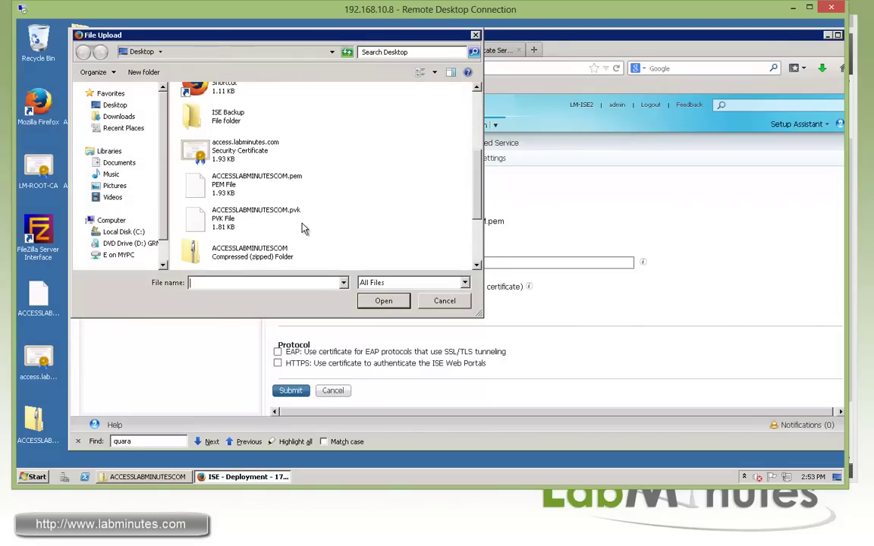
pyautogui.doubleClick(248, 207)
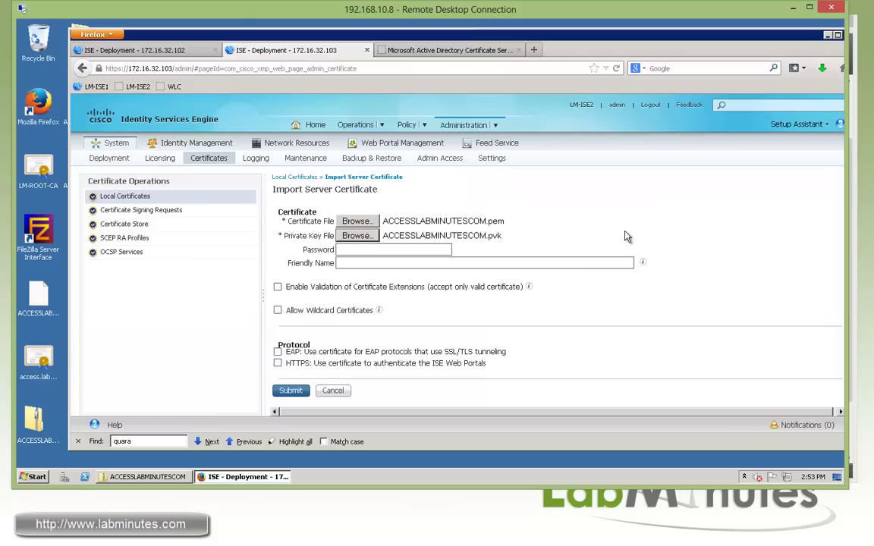
# Step: Enter the key password, use friendly name ACCESS.LABMINUTES.COM, and enable wildcard, EAP and HTTPS
pyautogui.click(383, 252)
pyautogui.click(381, 266)
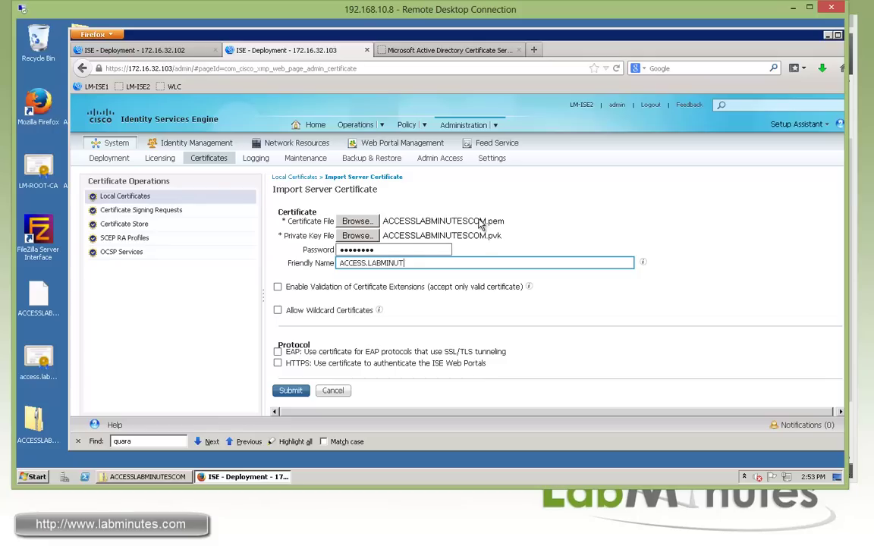
pyautogui.click(278, 310)
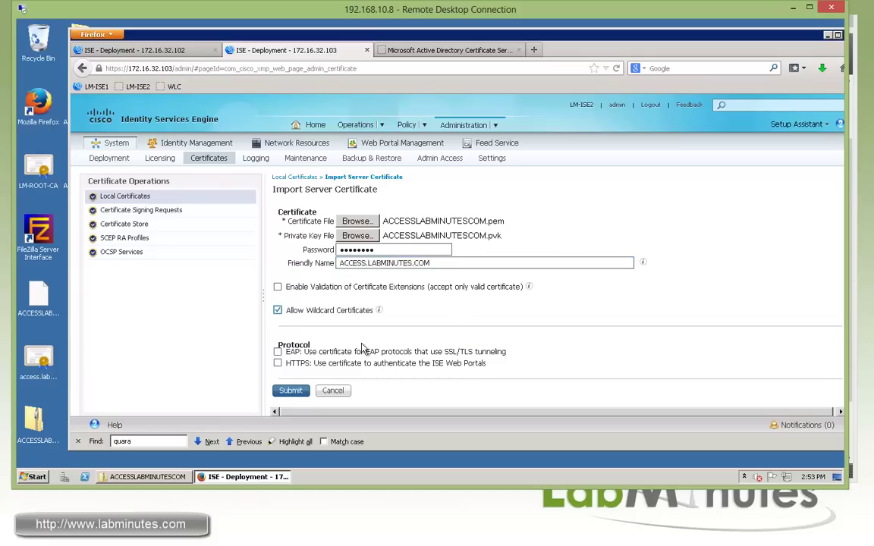
pyautogui.click(278, 352)
pyautogui.click(277, 363)
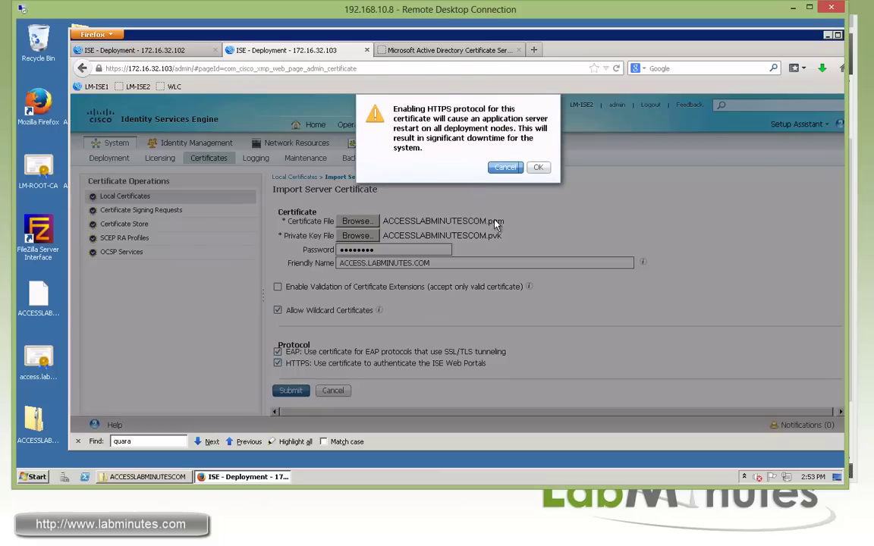
# Step: Accept the HTTPS restart warning, submit the ACCESS.LABMINUTES.COM certificate, and acknowledge the restart notice
pyautogui.click(539, 167)
pyautogui.click(288, 390)
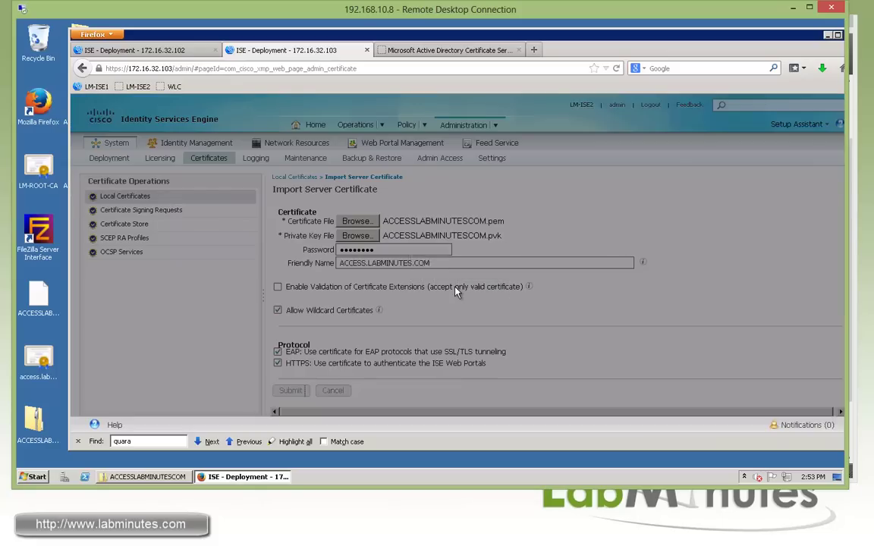
pyautogui.click(537, 131)
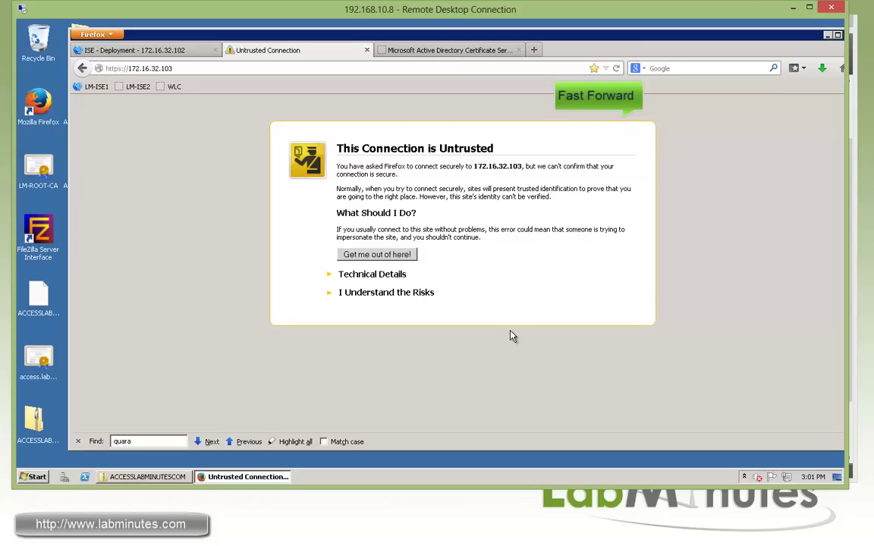
# Step: Add a permanent Firefox security exception for the node's new certificate
pyautogui.click(384, 292)
pyautogui.click(372, 365)
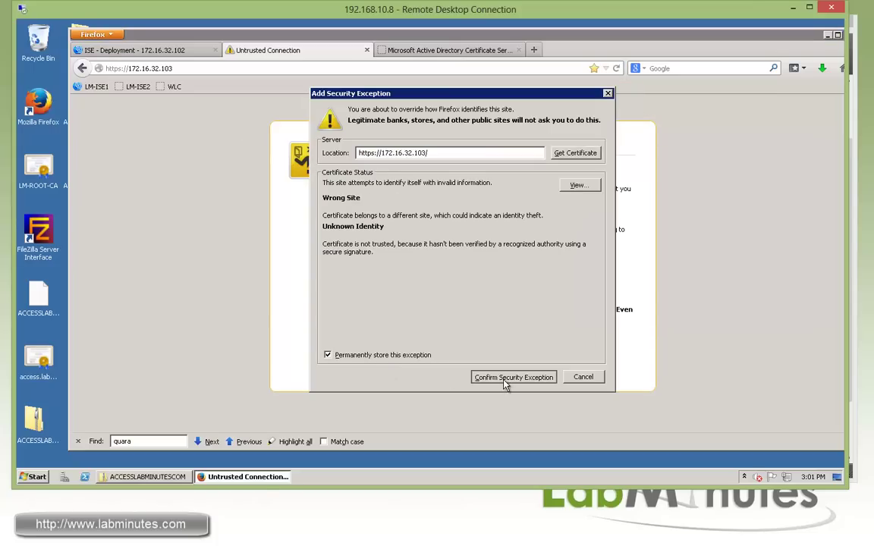
pyautogui.click(504, 382)
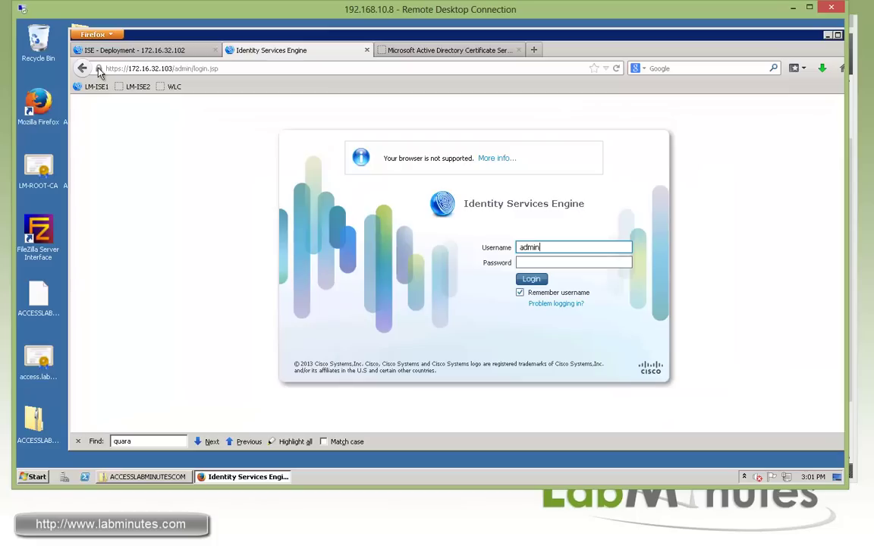
# Step: Confirm the certificate is ACCESS.LABMINUTES.COM issued by LM-ROOT-CA, then return to LM-ISE1's tab
pyautogui.click(98, 70)
pyautogui.click(254, 164)
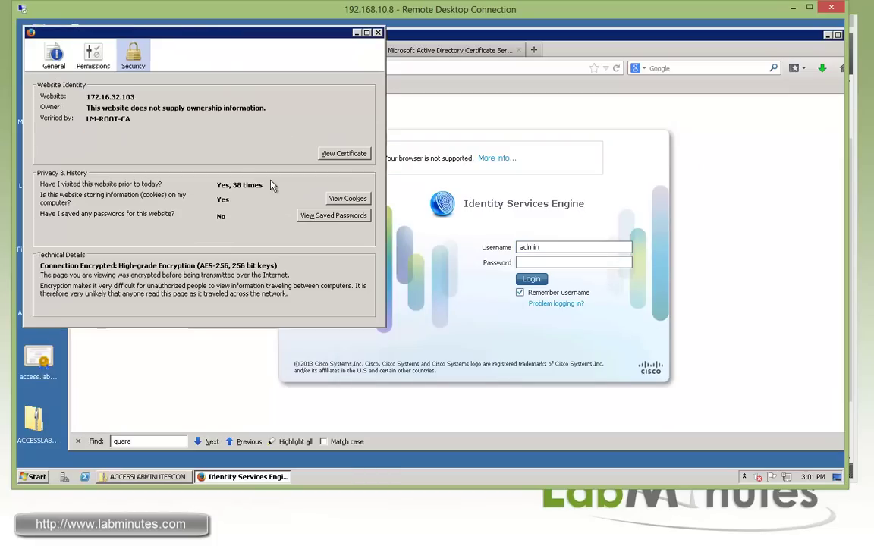
pyautogui.click(340, 152)
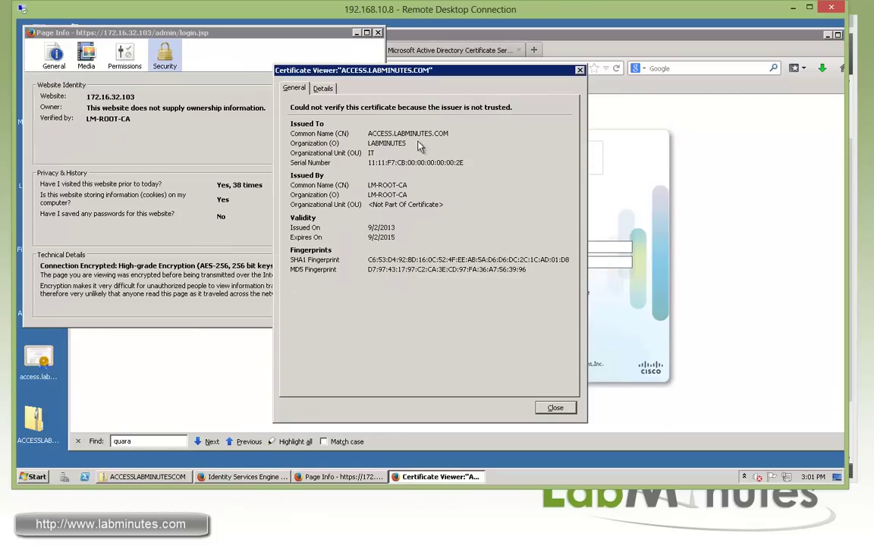
pyautogui.click(324, 89)
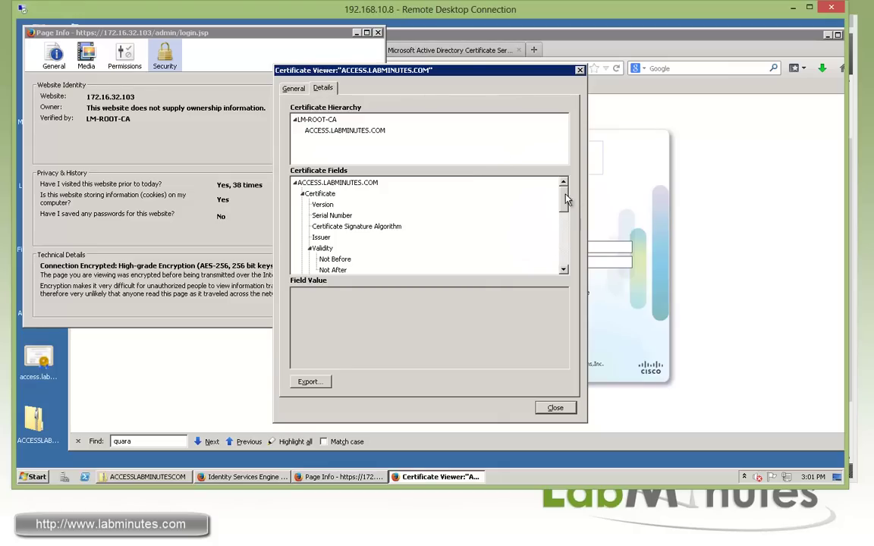
pyautogui.moveTo(564, 199); pyautogui.dragTo(560, 266)
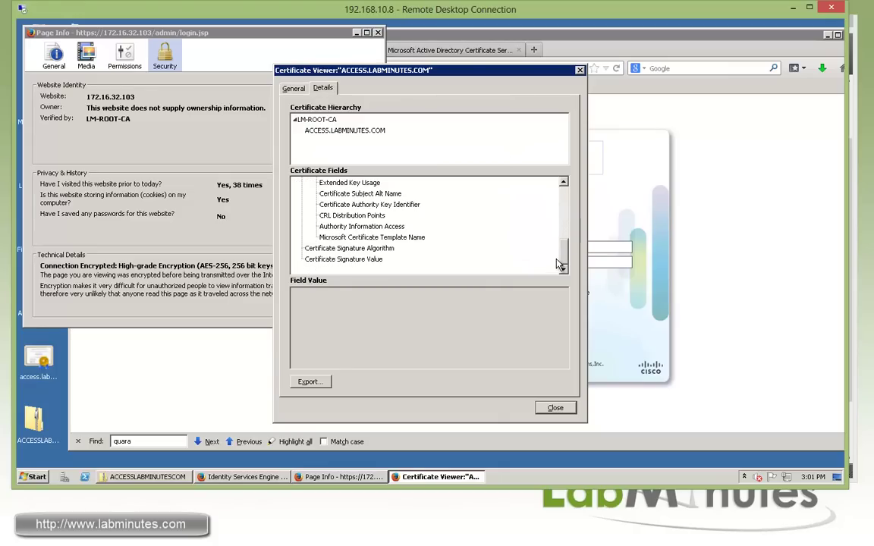
pyautogui.click(392, 205)
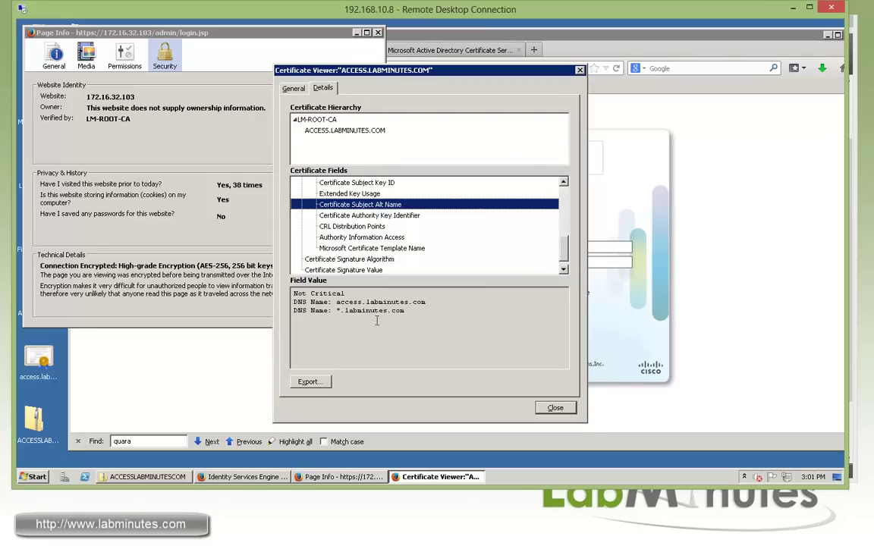
pyautogui.click(556, 408)
pyautogui.click(167, 52)
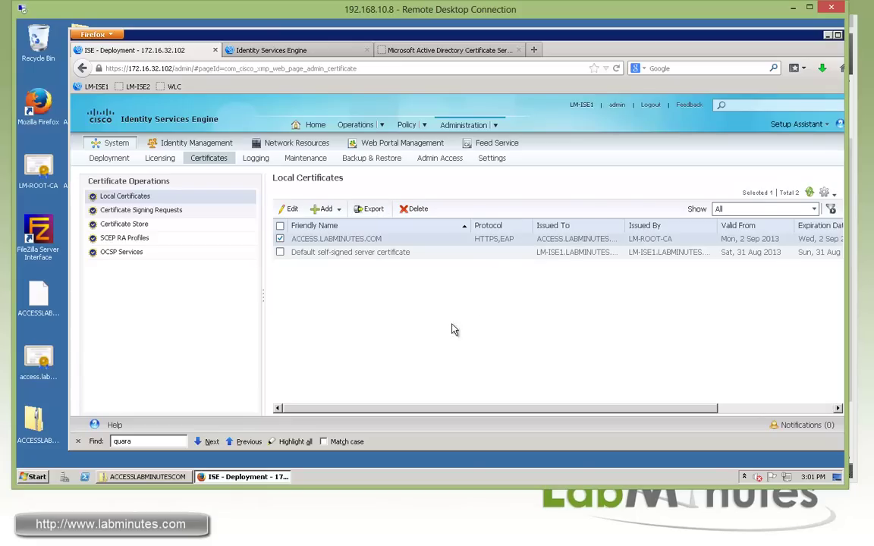
# Step: Open the Deployment page and choose Register an ISE Node
pyautogui.moveTo(496, 129)
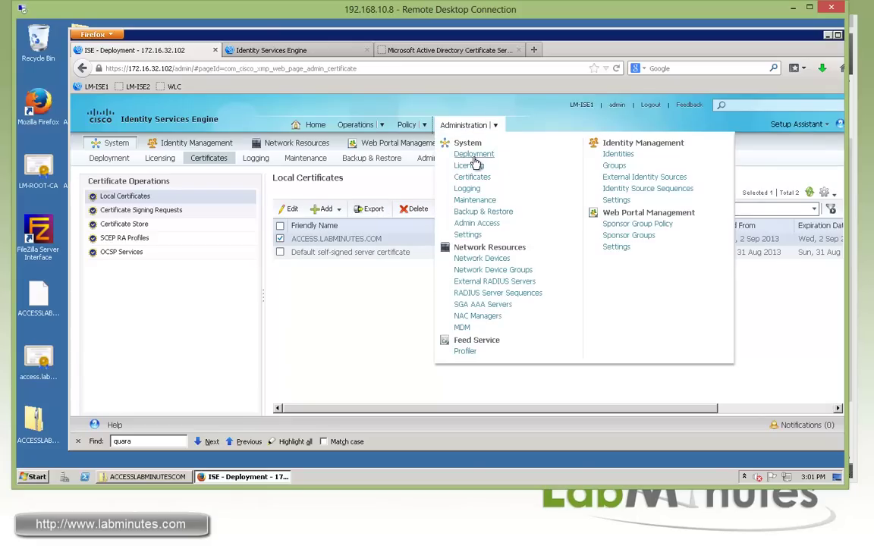
pyautogui.click(471, 157)
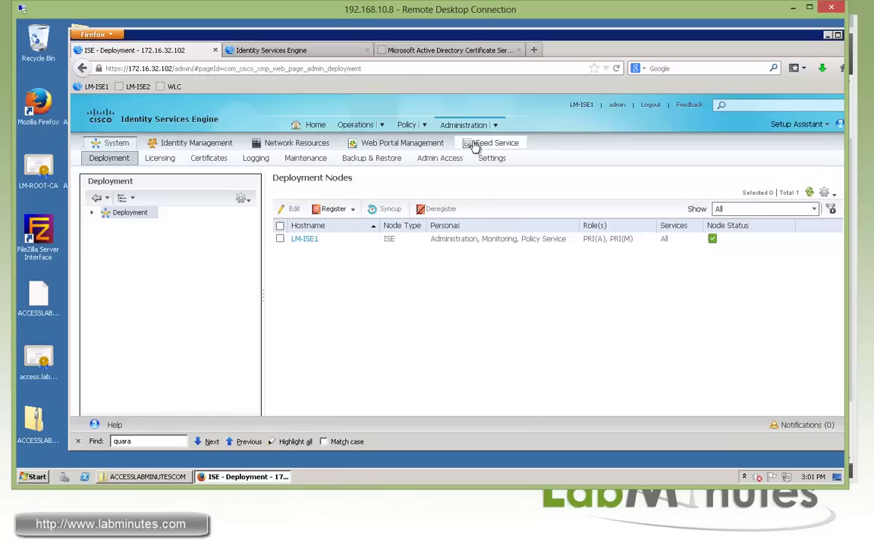
pyautogui.click(353, 212)
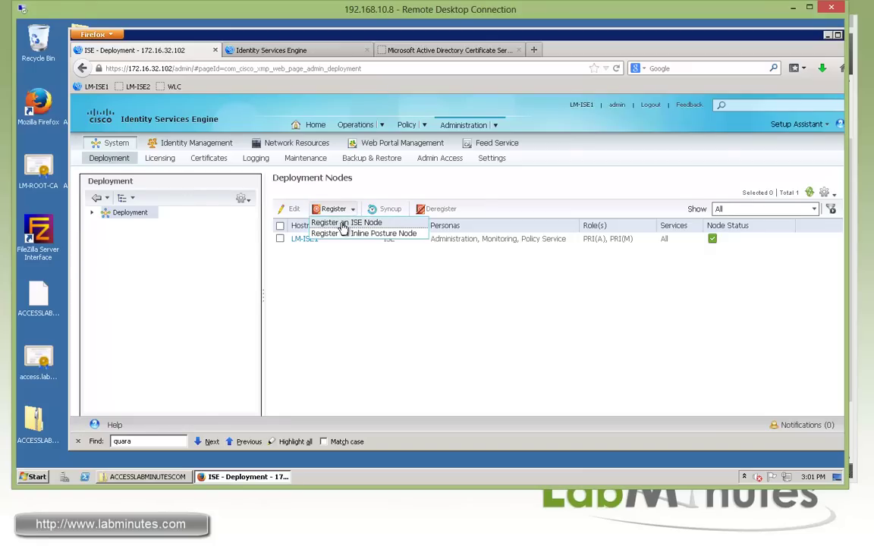
pyautogui.click(344, 223)
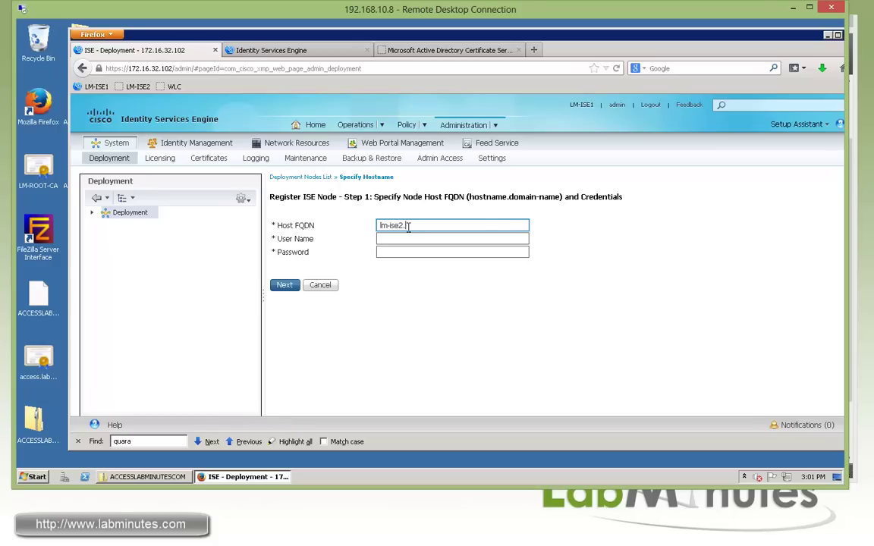
# Step: Enter FQDN lm-ise2.labminutes.com with the admin user name and password, and continue
pyautogui.write('utes.com')
pyautogui.press('Tab')
pyautogui.write('admin')
pyautogui.press('Tab')
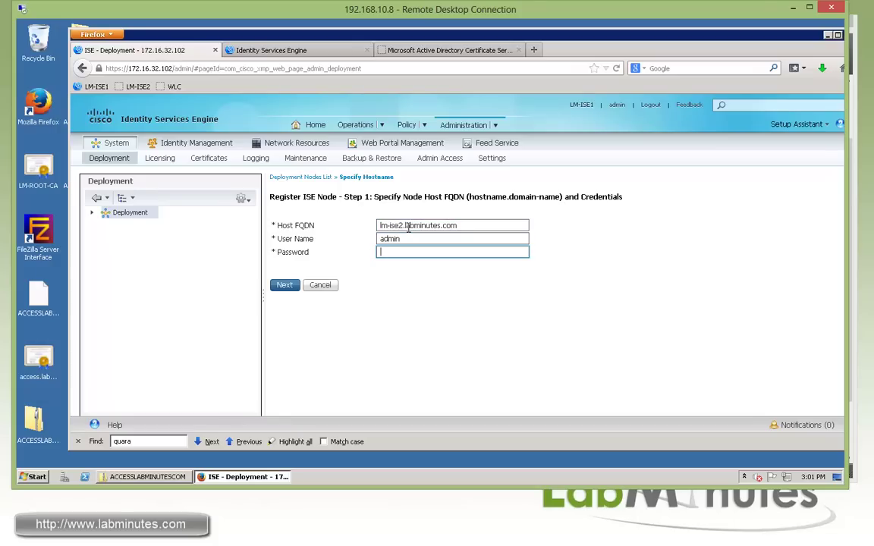
pyautogui.press('BackSpace')
pyautogui.press('BackSpace')
pyautogui.press('Return')
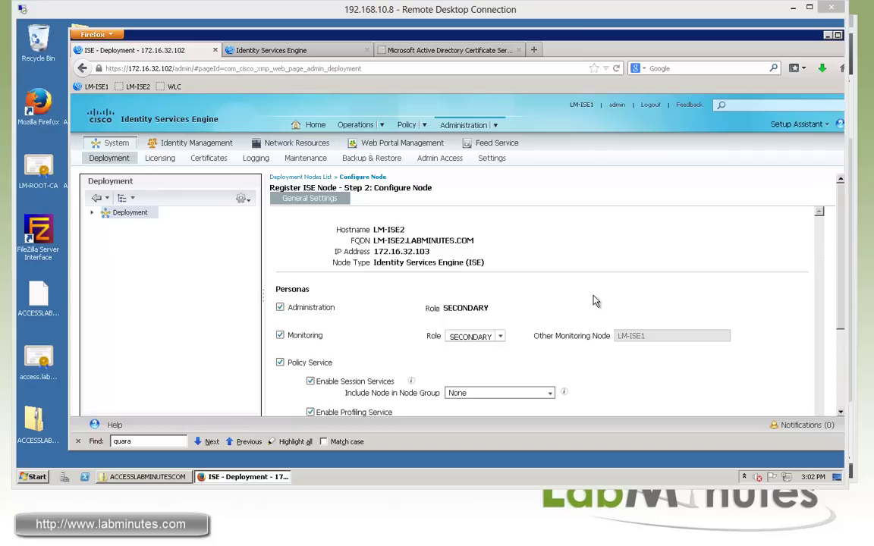
# Step: Keep LM-ISE2's Administration and Monitoring roles as SECONDARY and submit the node registration
pyautogui.click(475, 307)
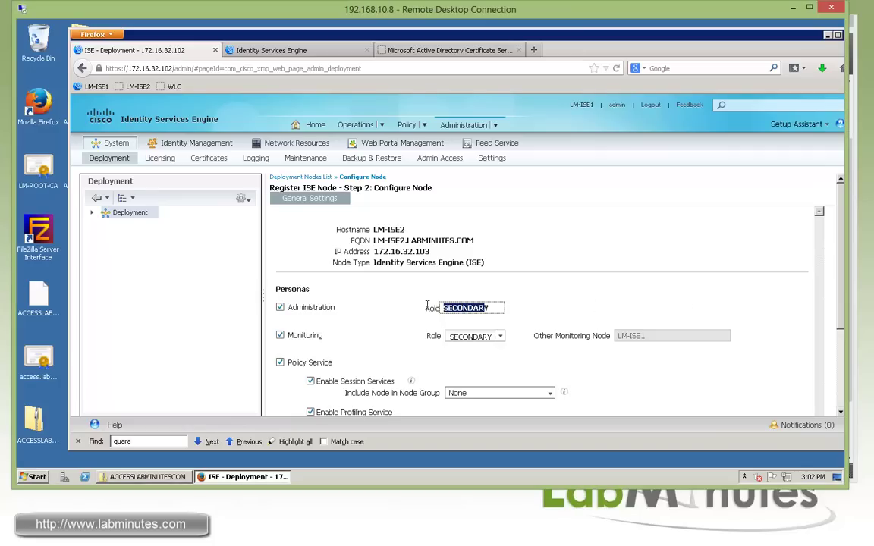
pyautogui.click(540, 296)
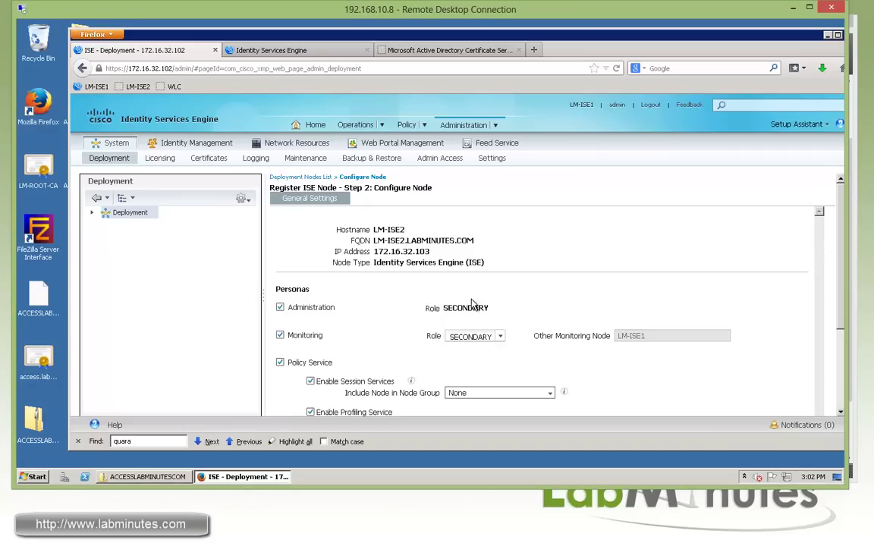
pyautogui.click(476, 308)
pyautogui.click(533, 291)
pyautogui.scroll(-1, 530, 312)
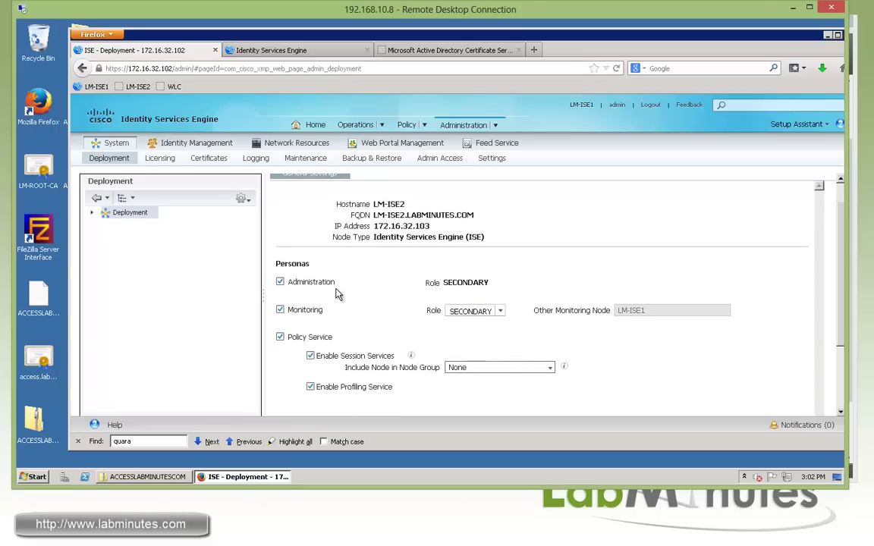
pyautogui.click(497, 311)
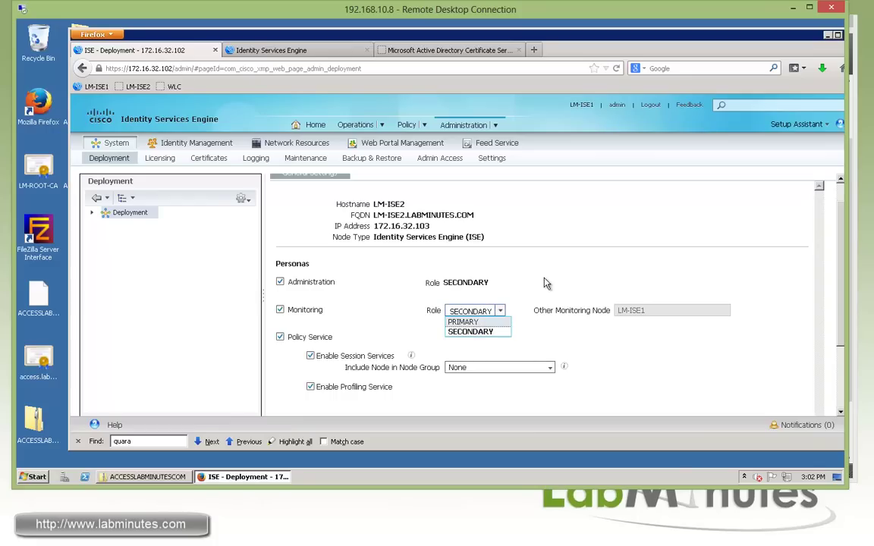
pyautogui.click(476, 331)
pyautogui.scroll(-1, 550, 281)
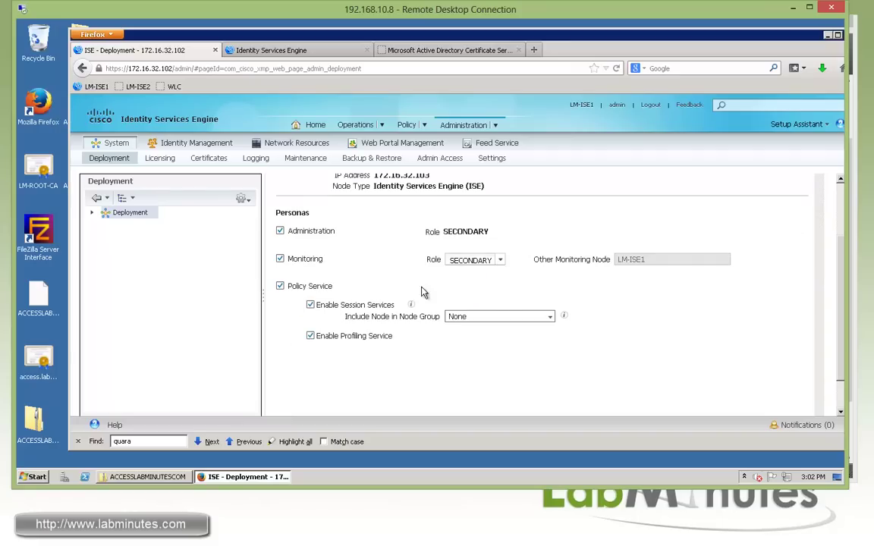
pyautogui.scroll(1, 756, 216)
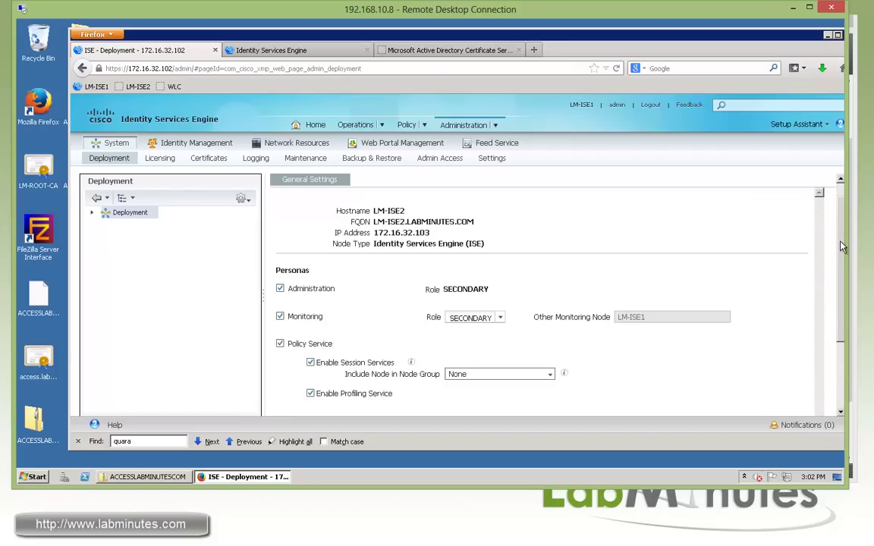
pyautogui.scroll(-2, 740, 331)
pyautogui.click(288, 409)
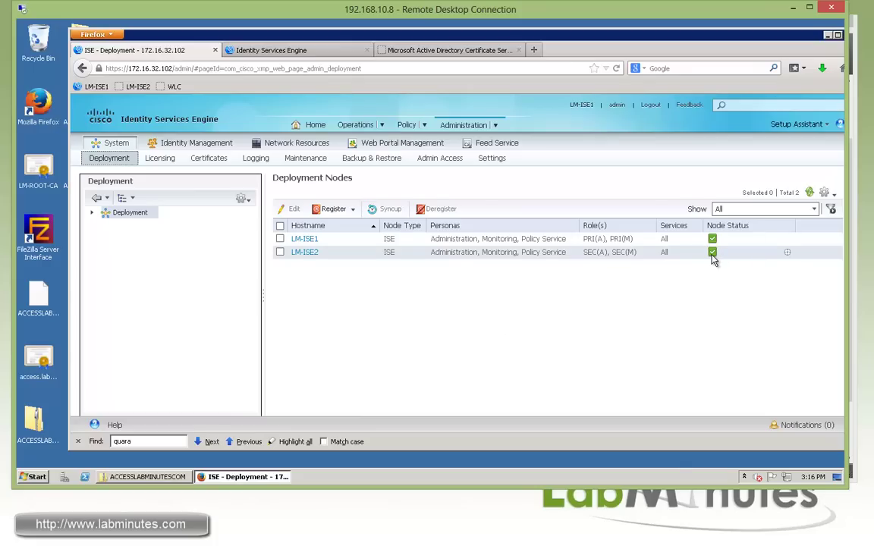
# Step: Switch to the LM-ISE2 tab and log in as admin with the password
pyautogui.moveTo(714, 259)
pyautogui.hotkey('ctrl', 'Tab')
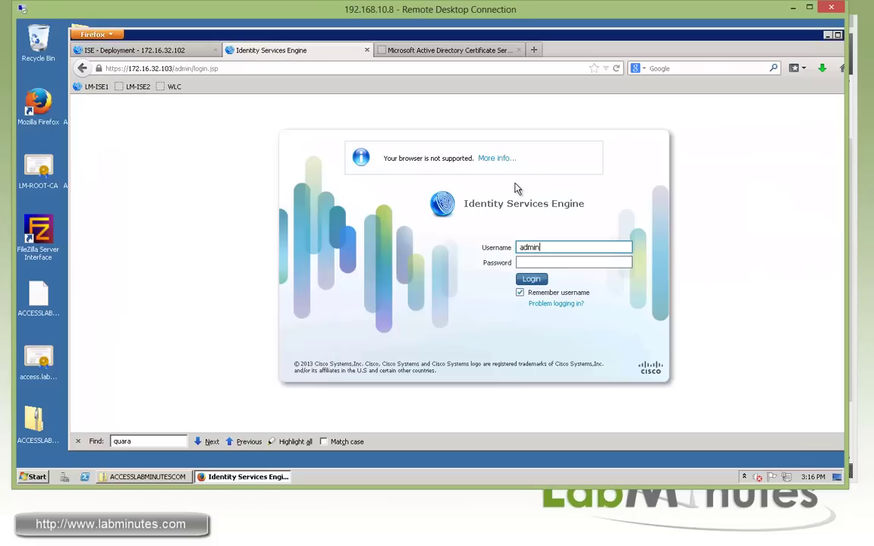
pyautogui.click(531, 261)
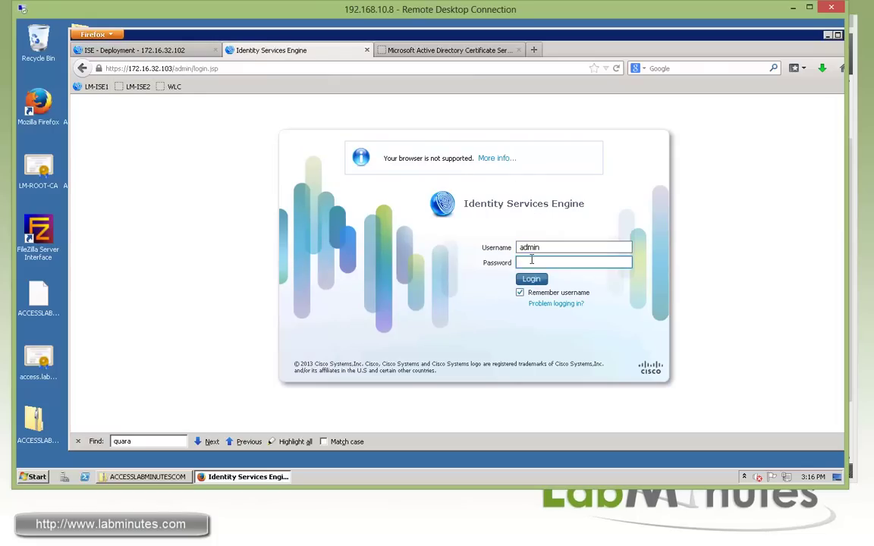
pyautogui.write('••')
pyautogui.press('Return')
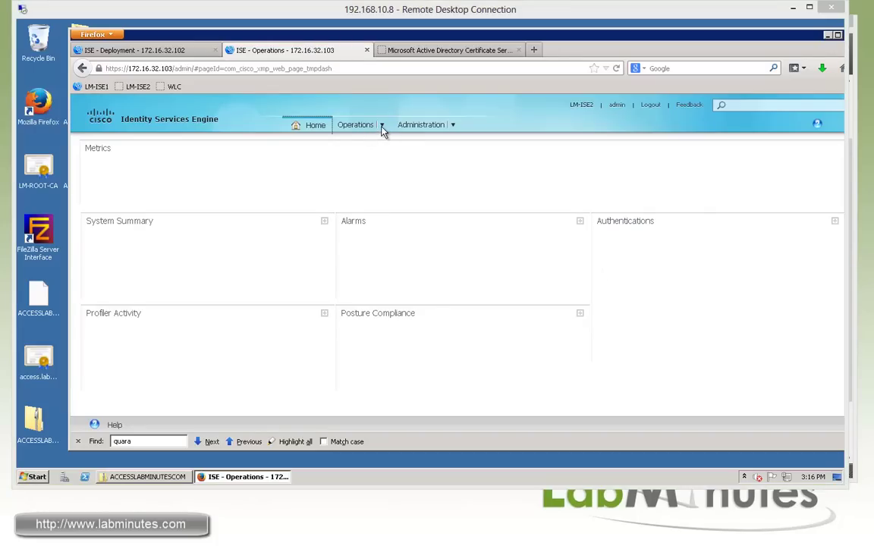
# Step: Compare LM-ISE2's dashboard with the primary node's Deployment page, ending on the Deployment page
pyautogui.click(199, 51)
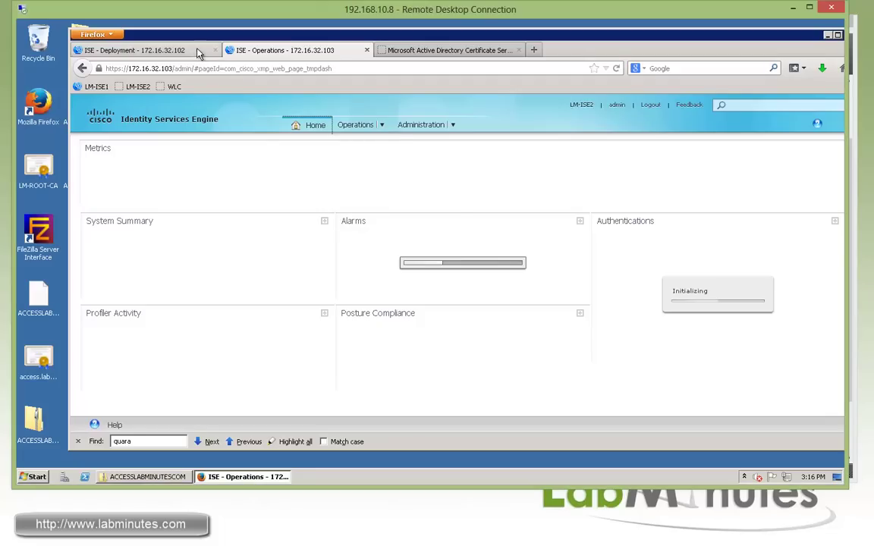
pyautogui.click(283, 50)
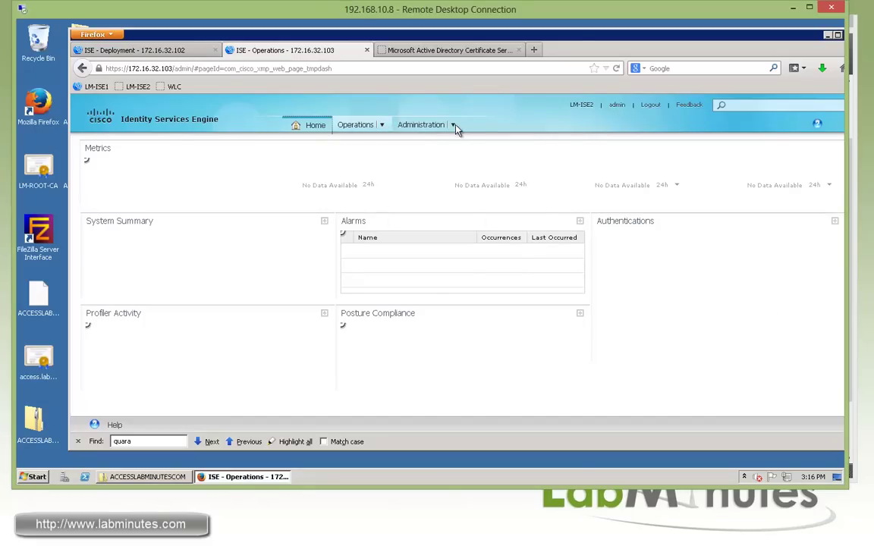
pyautogui.click(454, 126)
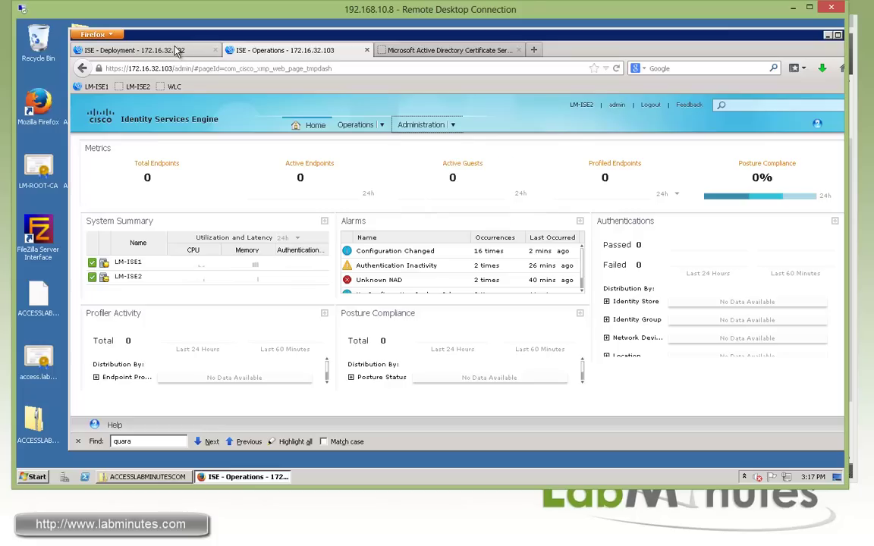
pyautogui.hotkey('ctrl', 'pageup')
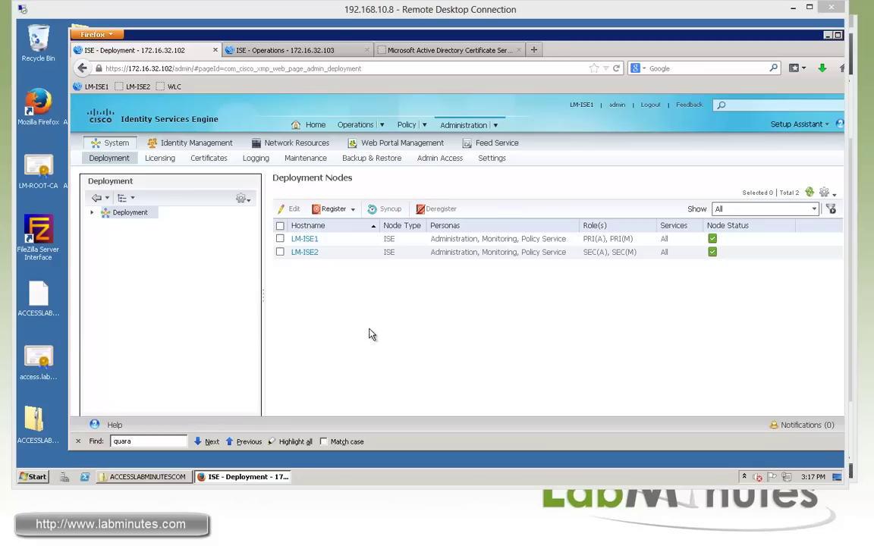
pyautogui.click(307, 54)
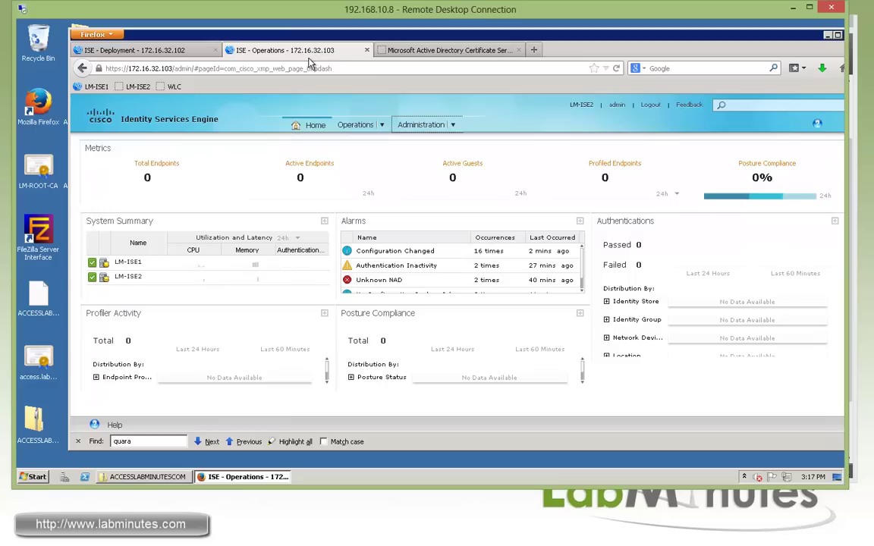
pyautogui.click(423, 126)
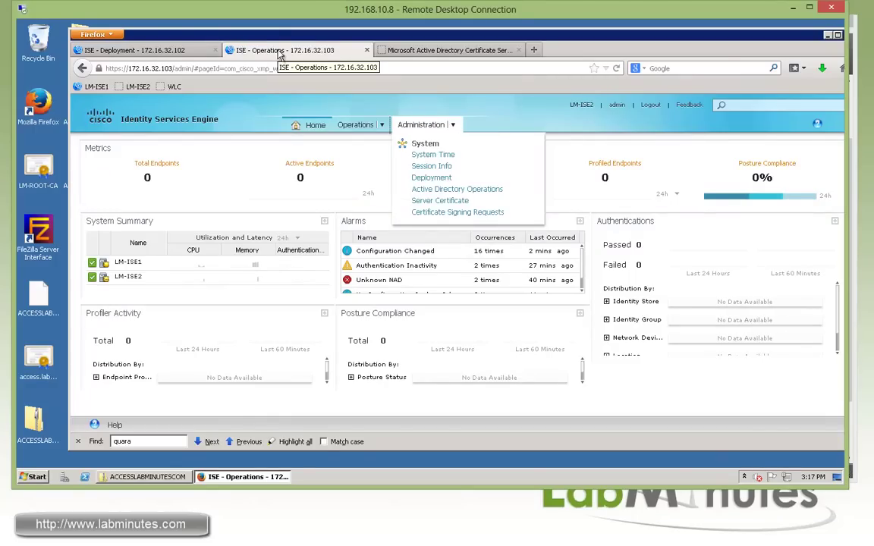
pyautogui.hotkey('ctrl', 'pageup')
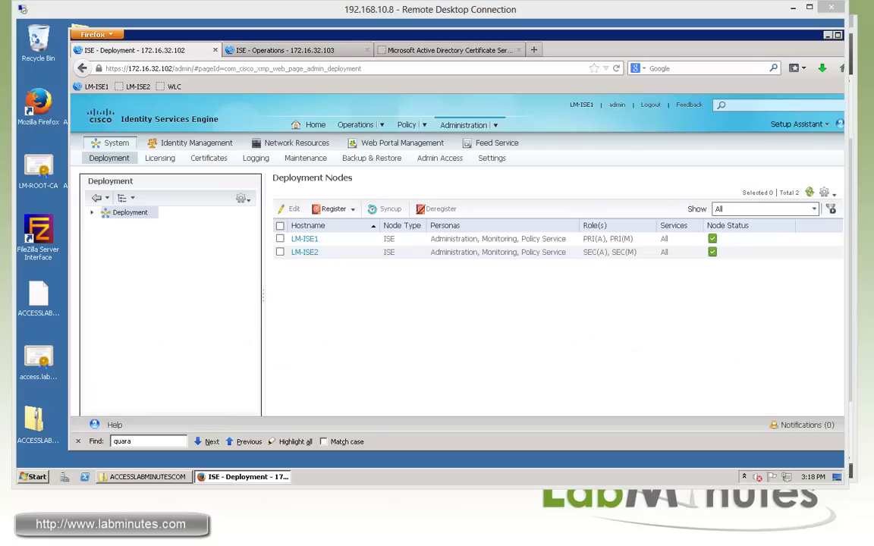